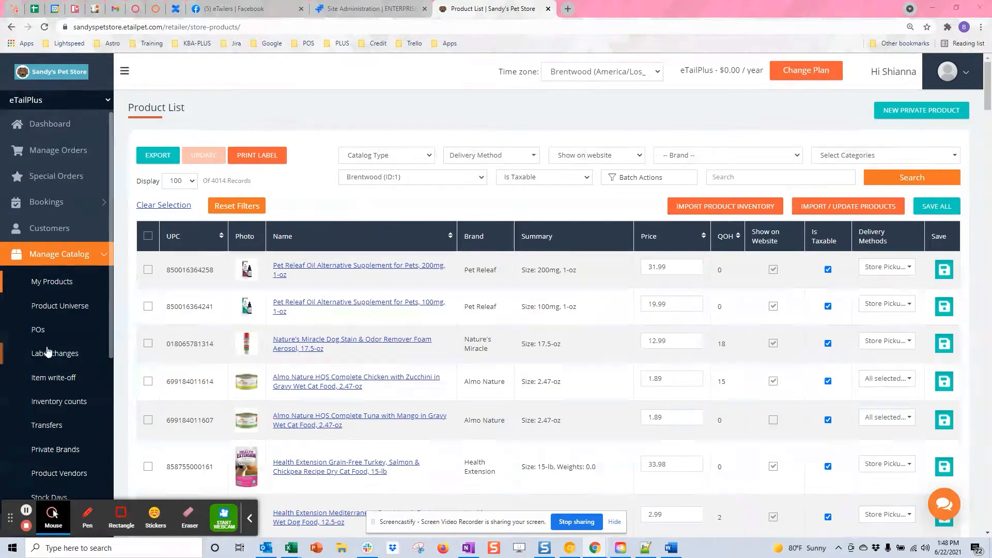
- Go to the Purchase Orders list under Manage Catalog in the sidebar
{"action": "left_click", "coordinate": [76, 258]}
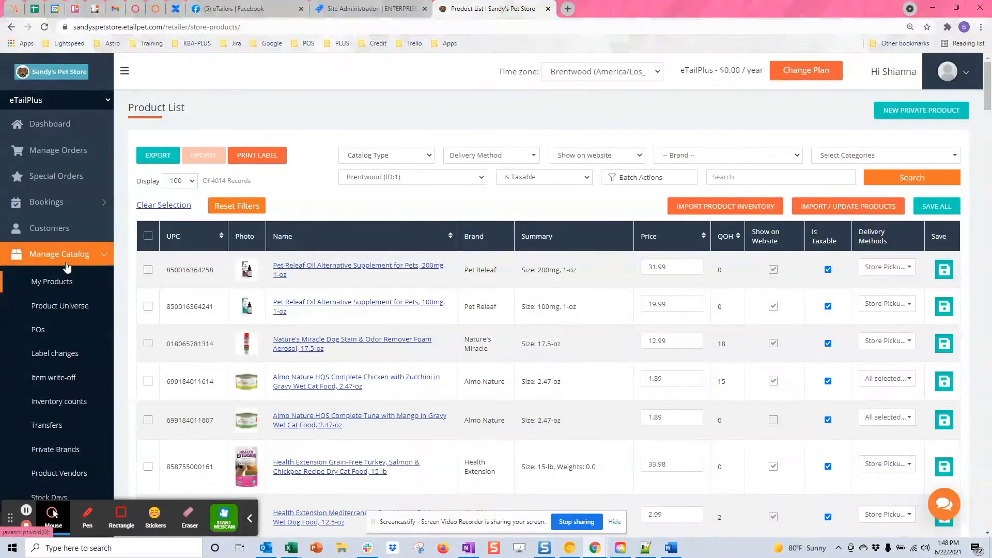
{"action": "left_click", "coordinate": [40, 334]}
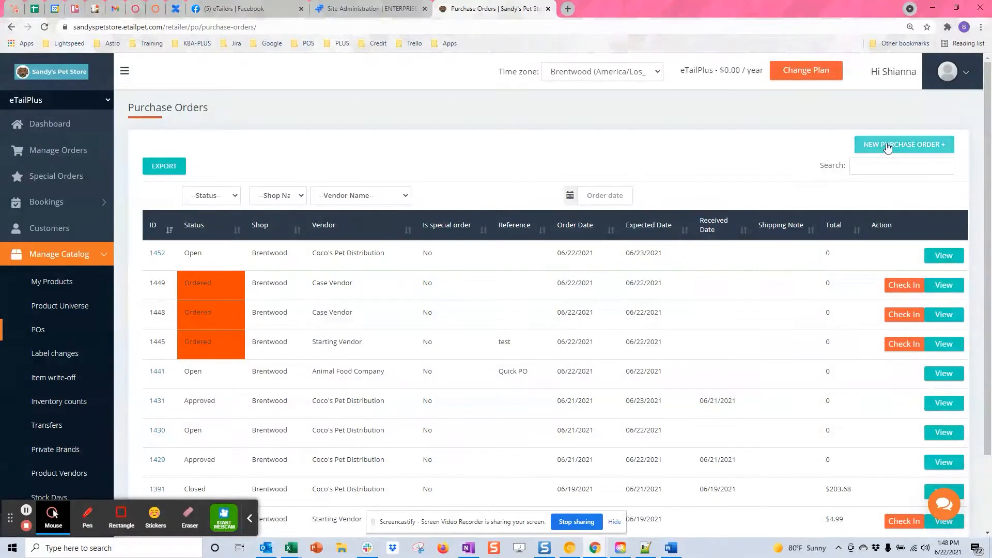
- Start a new purchase order for Animal Food Company at Brentwood, ordered and expected 06/22/2021
{"action": "left_click", "coordinate": [910, 153]}
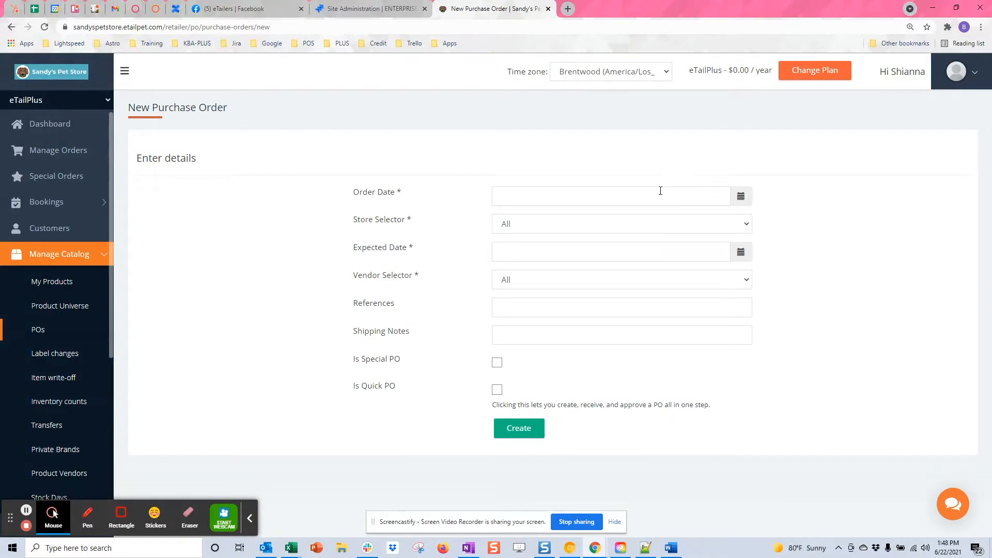
{"action": "left_click", "coordinate": [657, 196]}
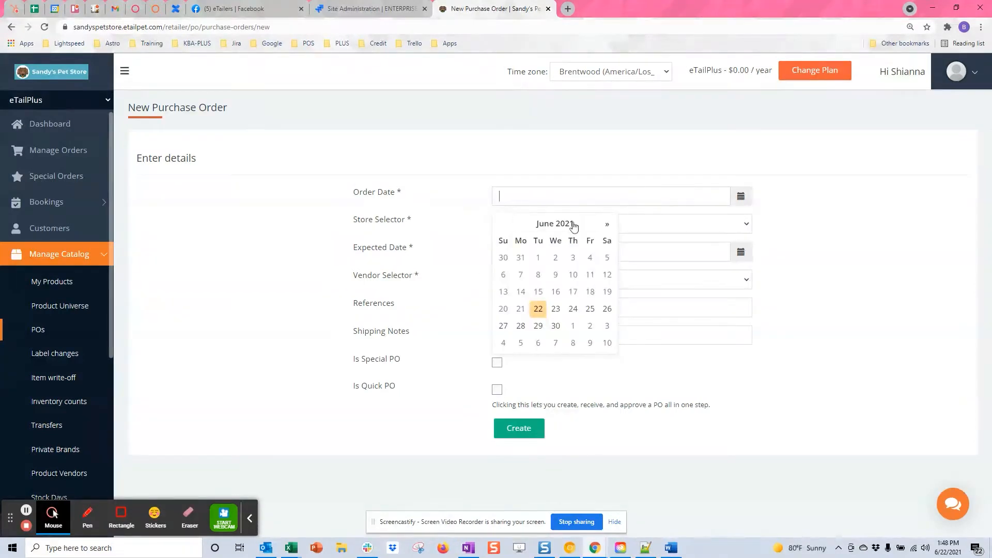
{"action": "left_click", "coordinate": [538, 308]}
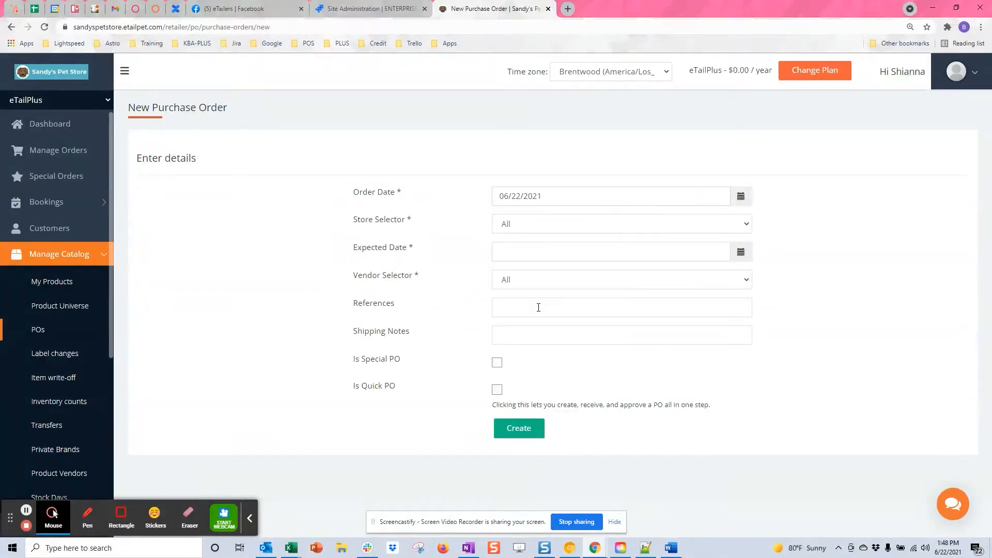
{"action": "left_click", "coordinate": [550, 226]}
{"action": "left_click", "coordinate": [522, 256]}
{"action": "left_click", "coordinate": [524, 252]}
{"action": "left_click", "coordinate": [538, 201]}
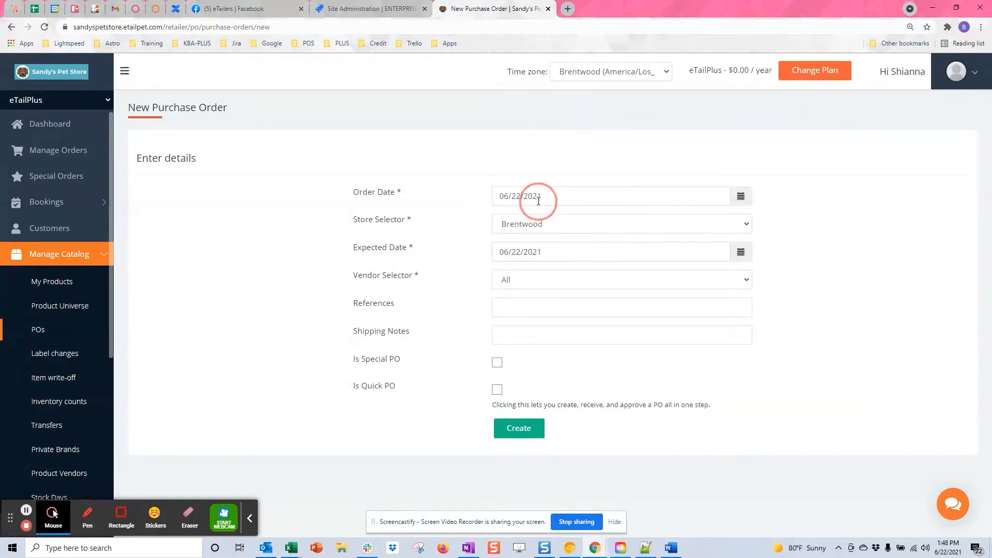
{"action": "left_click", "coordinate": [527, 282]}
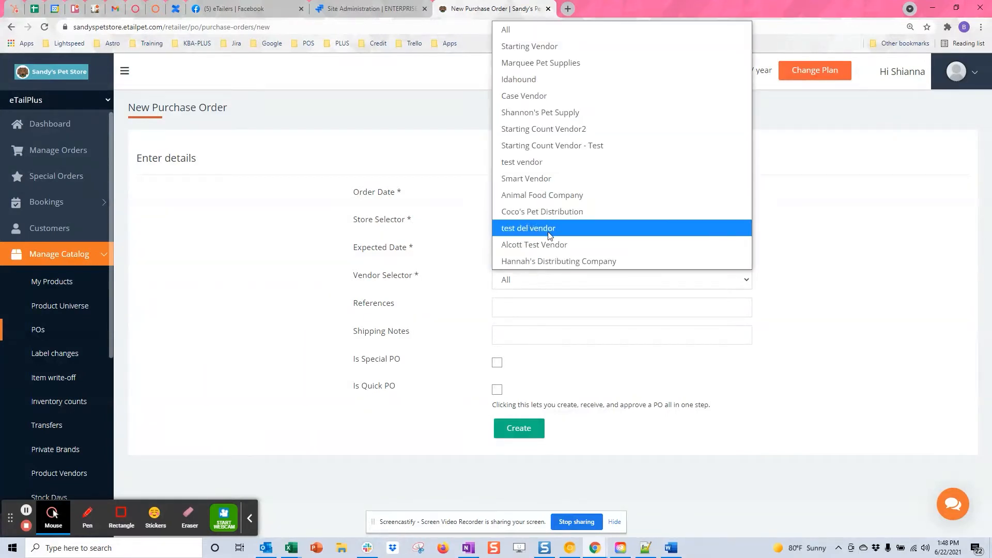
{"action": "left_click", "coordinate": [543, 195]}
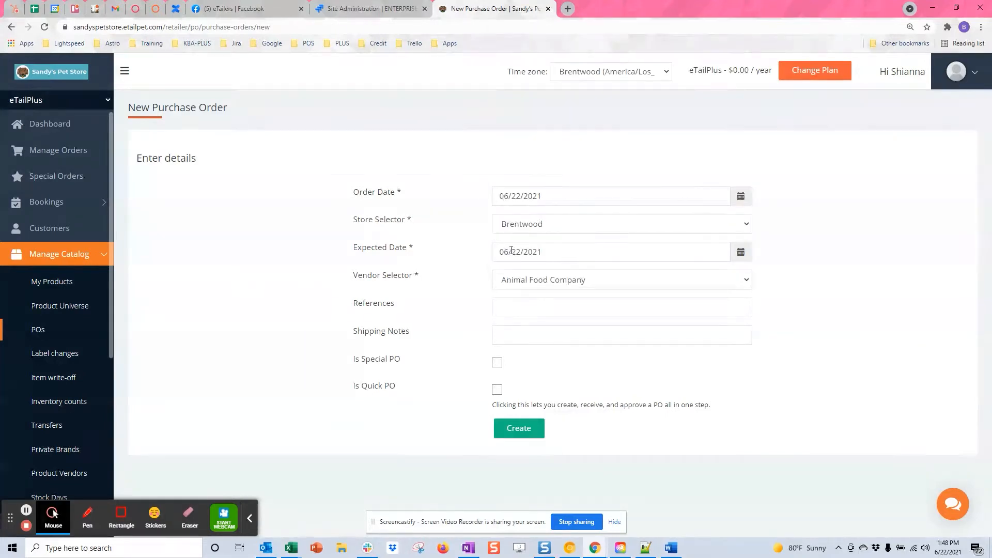
- Add the reference 'Quick PO', mark it as a quick PO, and create the order
{"action": "left_click", "coordinate": [513, 307]}
{"action": "type", "text": "Quick PO"}
{"action": "left_click", "coordinate": [497, 393]}
{"action": "left_click", "coordinate": [518, 429]}
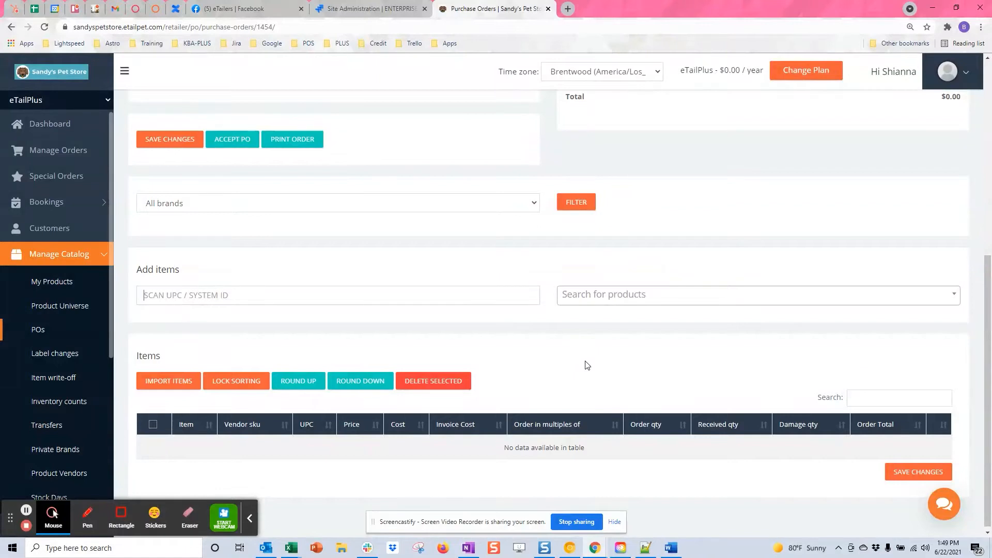
{"action": "scroll", "coordinate": [584, 366], "scroll_direction": "up", "scroll_amount": 3}
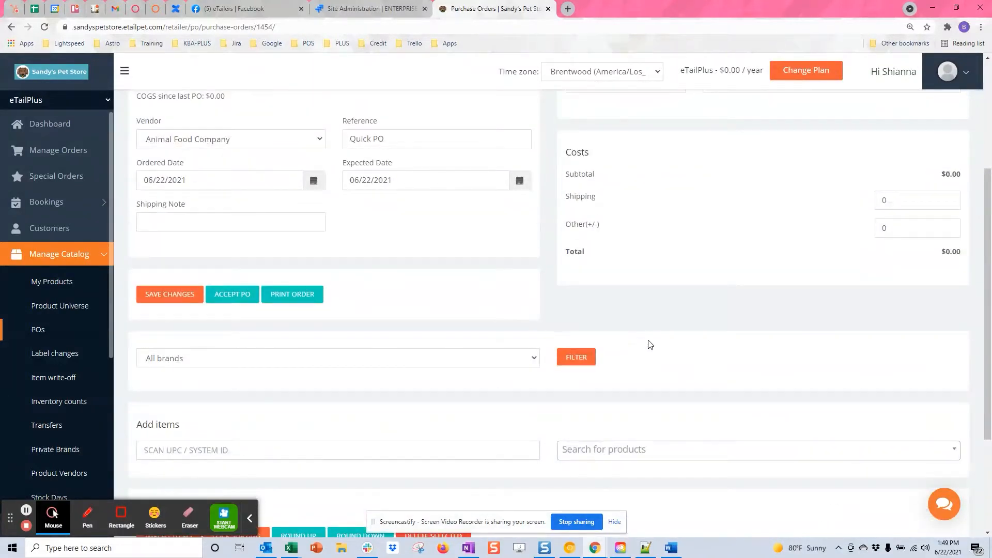
{"action": "scroll", "coordinate": [645, 337], "scroll_direction": "up", "scroll_amount": 1}
{"action": "scroll", "coordinate": [647, 337], "scroll_direction": "up", "scroll_amount": 1}
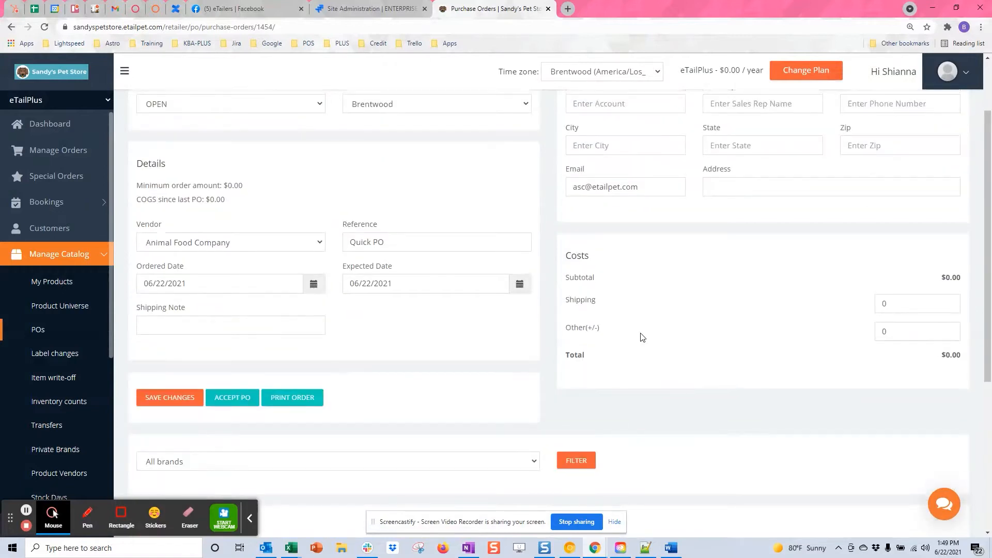
{"action": "scroll", "coordinate": [642, 336], "scroll_direction": "up", "scroll_amount": 2}
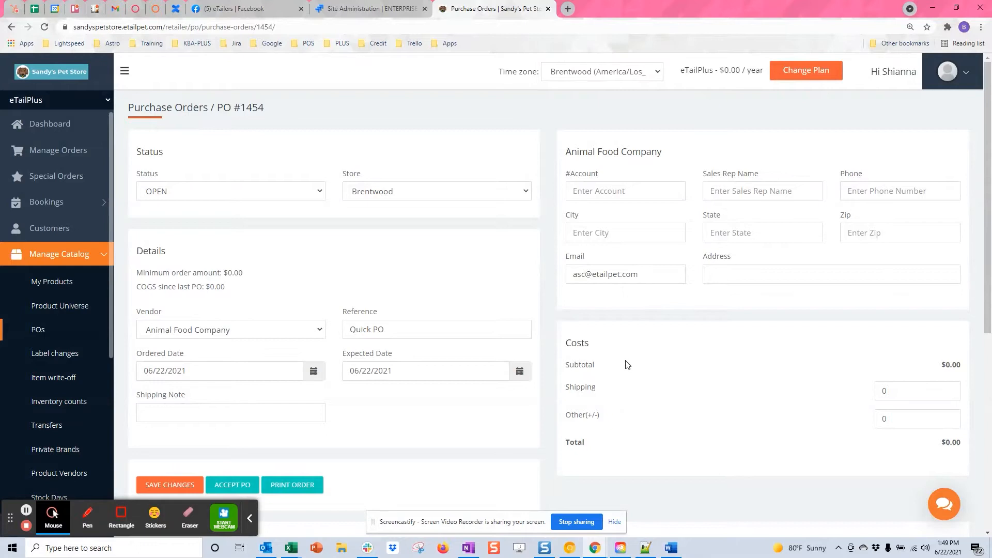
{"action": "scroll", "coordinate": [645, 370], "scroll_direction": "down", "scroll_amount": 3}
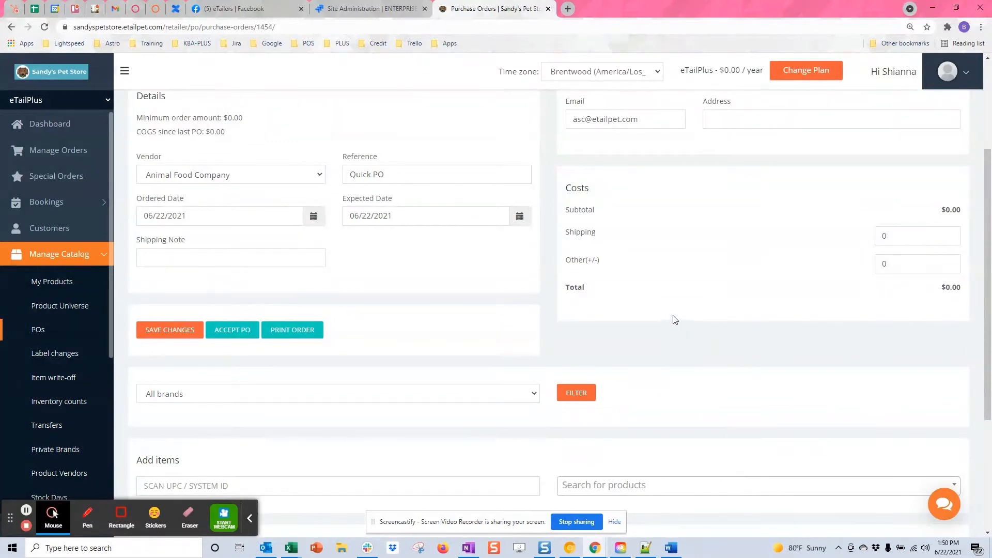
{"action": "scroll", "coordinate": [666, 333], "scroll_direction": "up", "scroll_amount": 2}
{"action": "scroll", "coordinate": [665, 333], "scroll_direction": "up", "scroll_amount": 1}
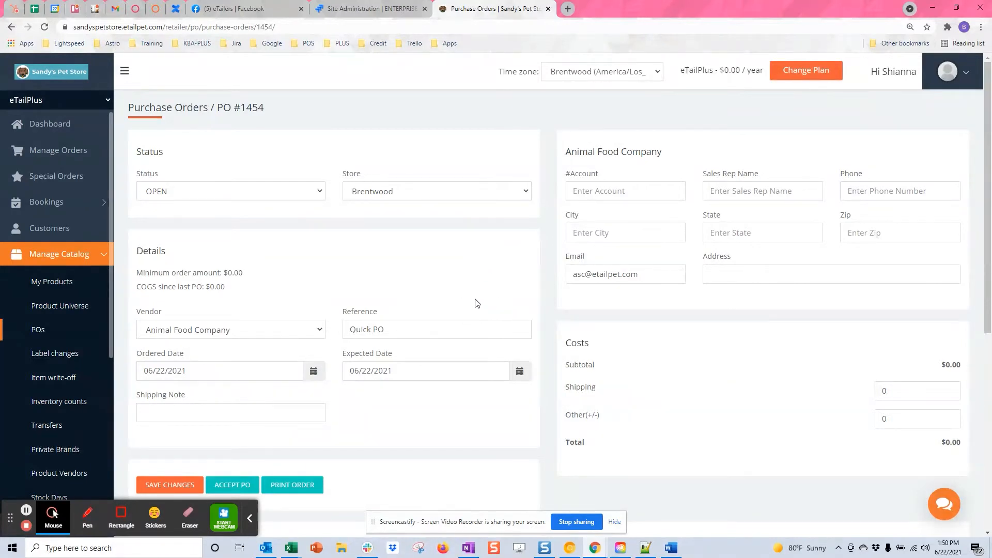
{"action": "scroll", "coordinate": [479, 268], "scroll_direction": "down", "scroll_amount": 2}
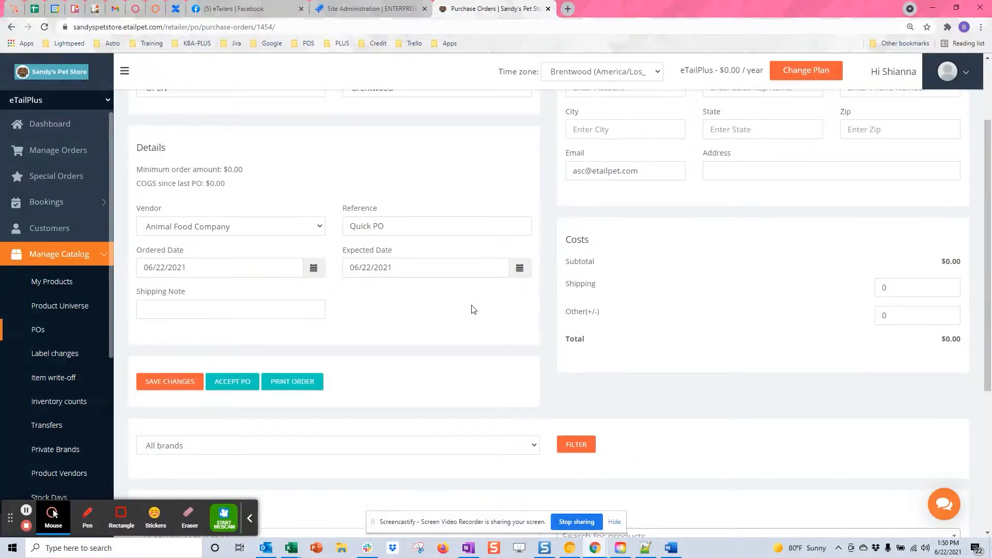
{"action": "scroll", "coordinate": [472, 308], "scroll_direction": "up", "scroll_amount": 1}
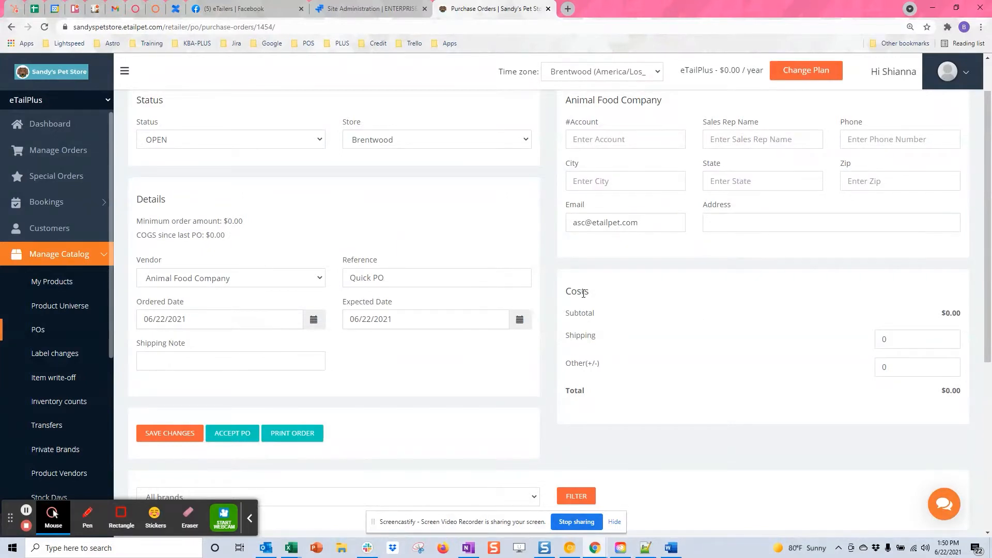
- Enter a shipping charge of 13 and other charges of -15
{"action": "left_click", "coordinate": [898, 340]}
{"action": "left_click", "coordinate": [825, 369]}
{"action": "type", "text": "25"}
{"action": "type", "text": "-15"}
- Replace the vendor's e-mail address and save the order at a -$2.00 total
{"action": "scroll", "coordinate": [606, 282], "scroll_direction": "up", "scroll_amount": 1}
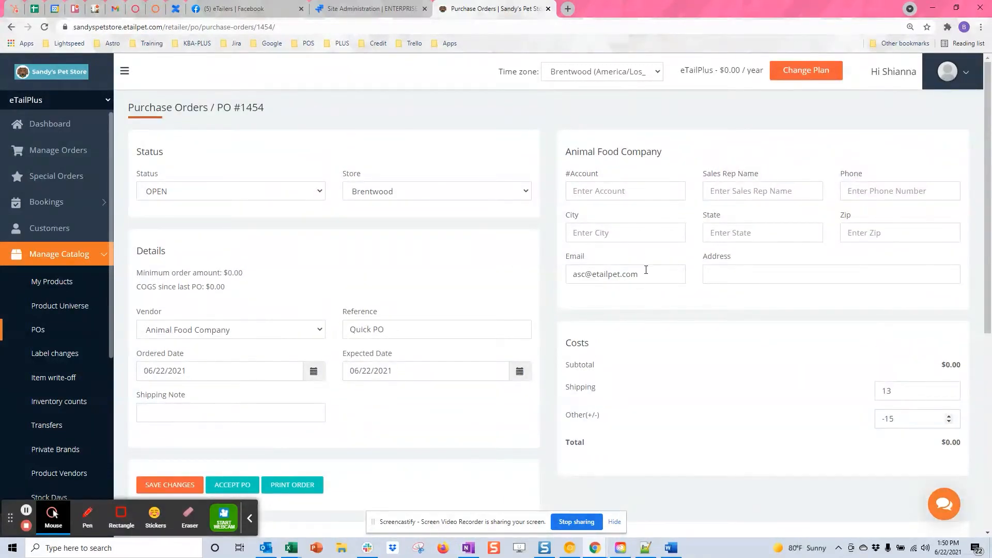
{"action": "left_click_drag", "start_coordinate": [647, 271], "coordinate": [534, 259]}
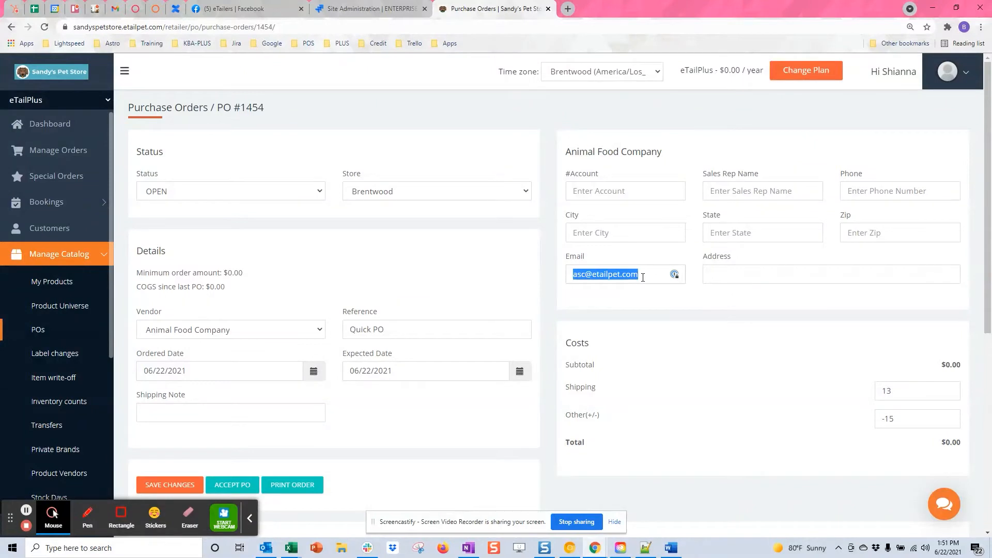
{"action": "key", "text": "BackSpace"}
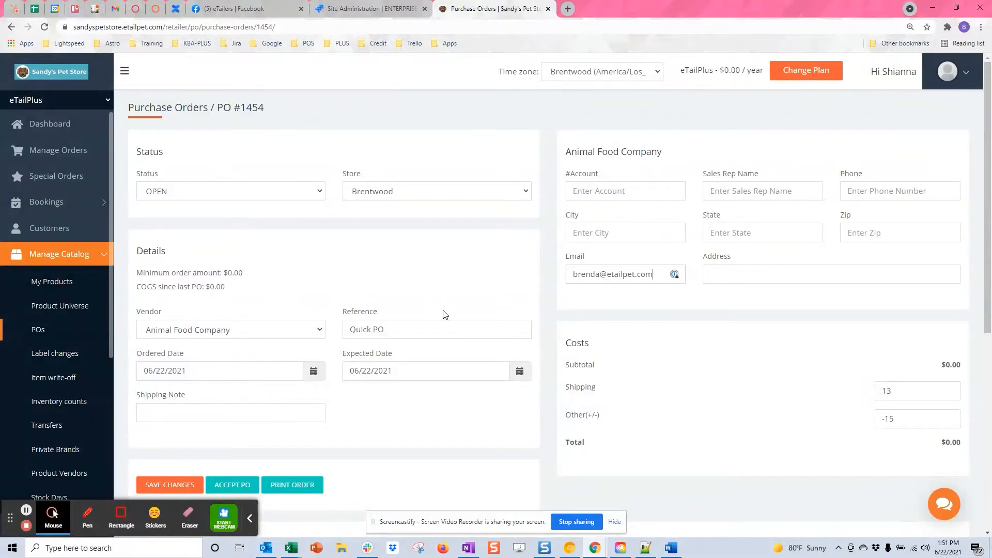
{"action": "scroll", "coordinate": [444, 314], "scroll_direction": "down", "scroll_amount": 2}
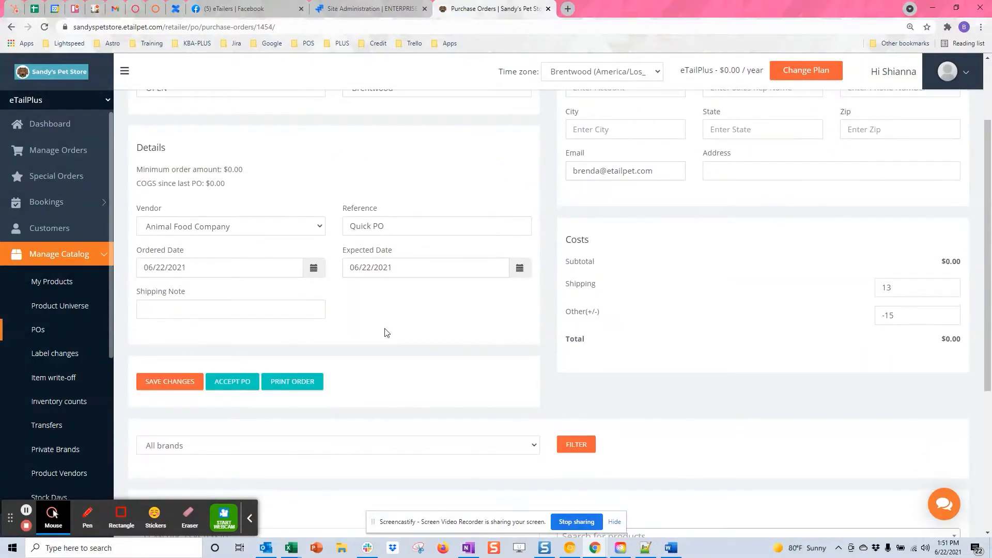
{"action": "left_click", "coordinate": [176, 382]}
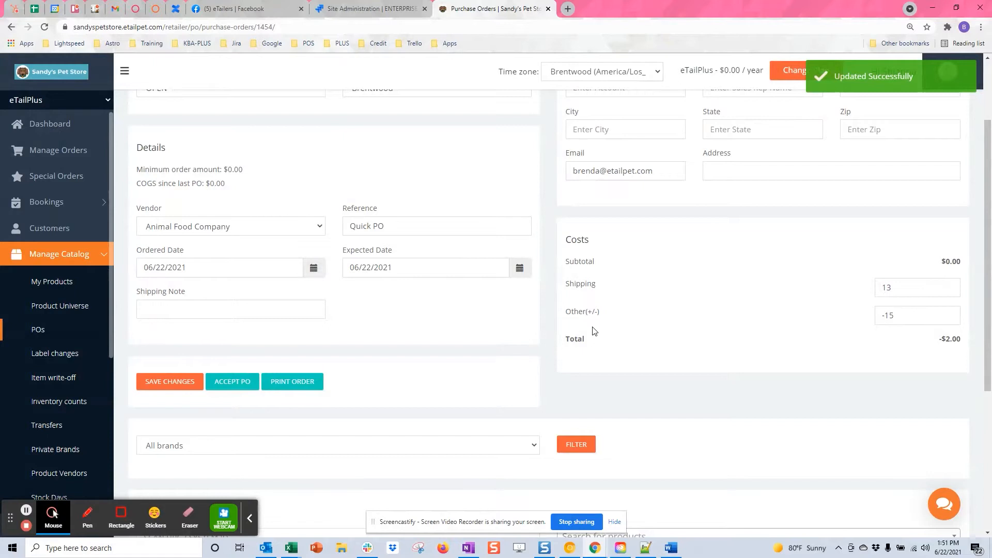
{"action": "scroll", "coordinate": [697, 328], "scroll_direction": "up", "scroll_amount": 2}
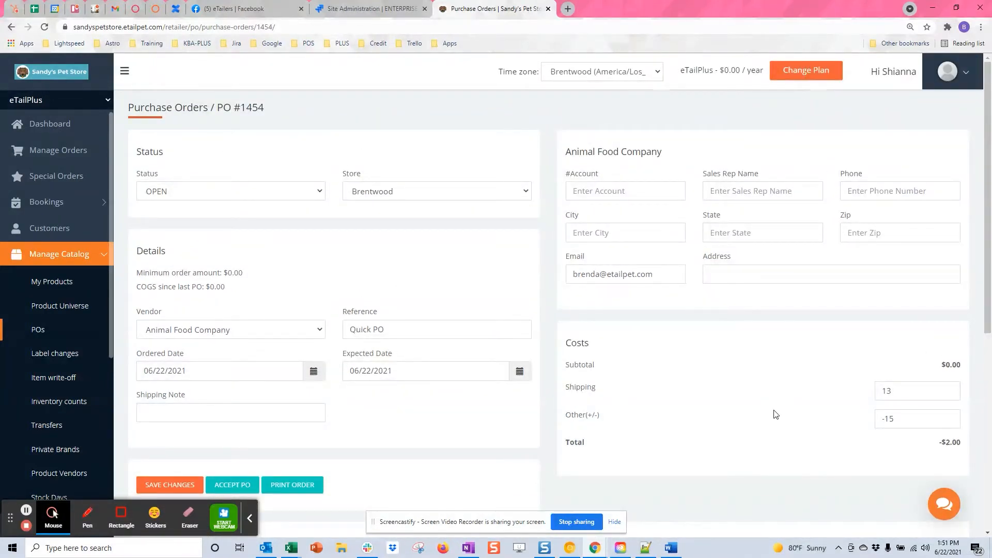
{"action": "scroll", "coordinate": [776, 413], "scroll_direction": "down", "scroll_amount": 7}
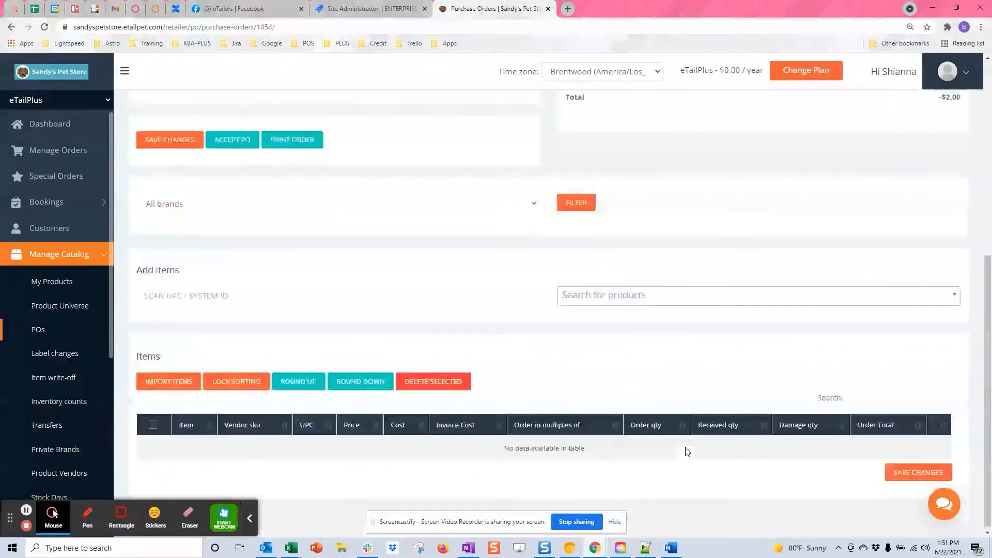
{"action": "scroll", "coordinate": [680, 327], "scroll_direction": "up", "scroll_amount": 4}
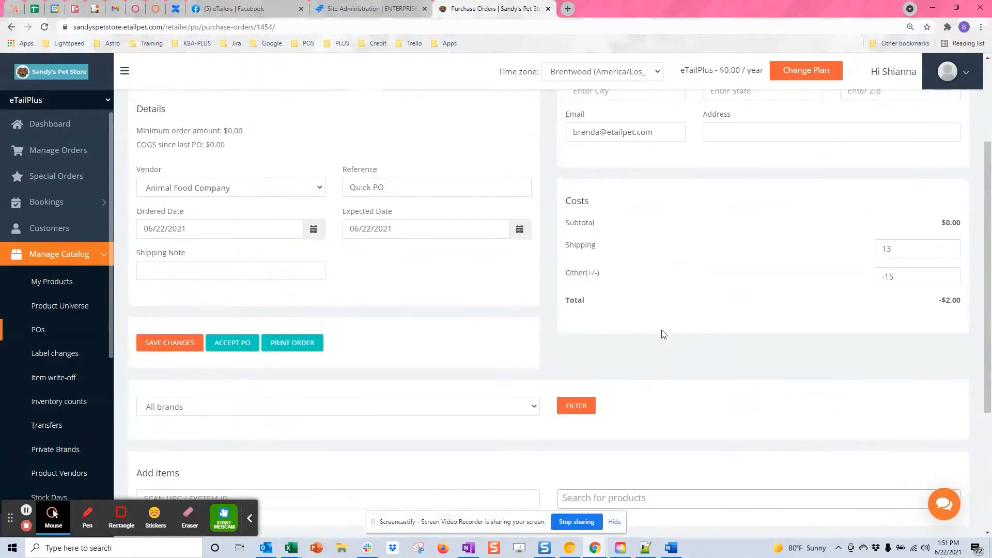
{"action": "scroll", "coordinate": [614, 285], "scroll_direction": "up", "scroll_amount": 3}
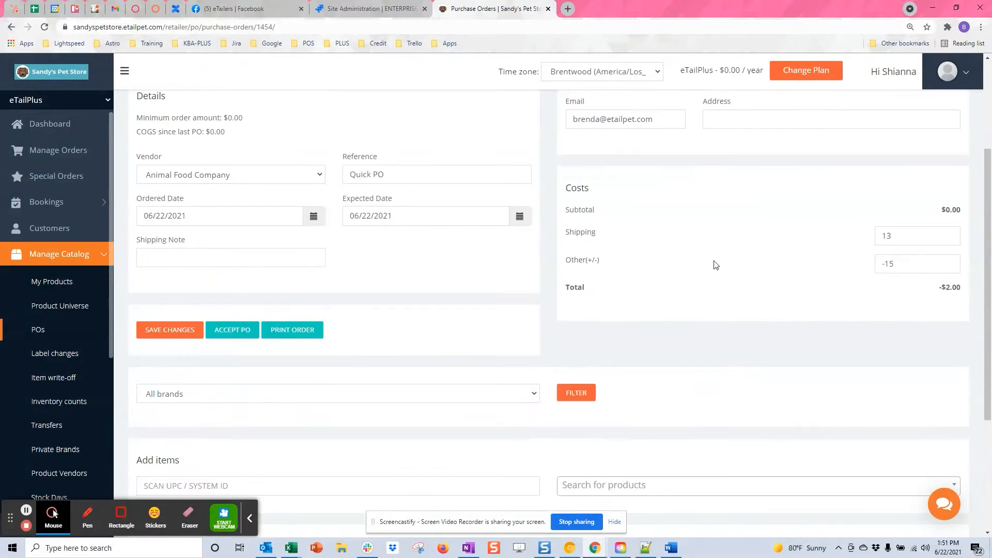
{"action": "scroll", "coordinate": [714, 264], "scroll_direction": "down", "scroll_amount": 3}
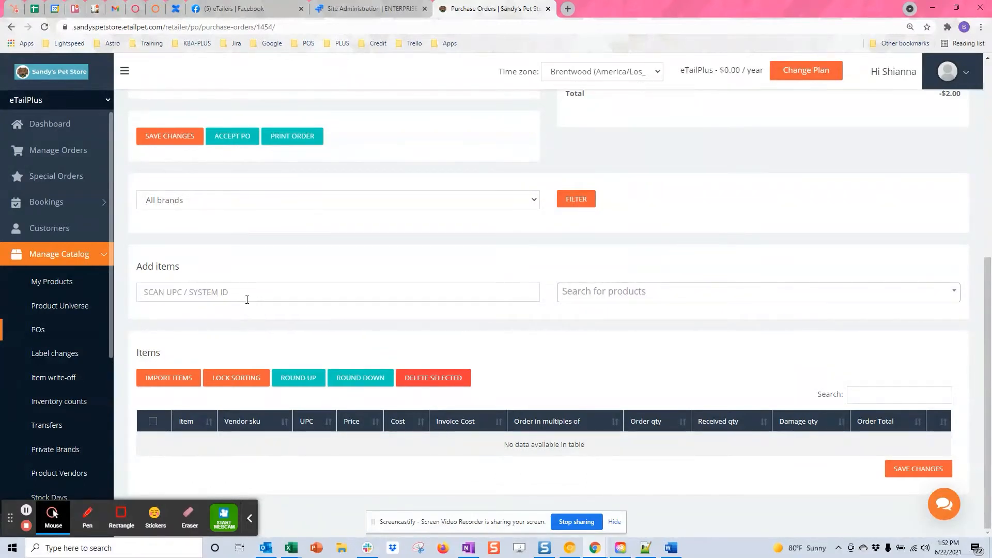
- Search 'cat food' and add the Tiki Cat variety pack to the order
{"action": "left_click", "coordinate": [235, 292]}
{"action": "left_click", "coordinate": [659, 298]}
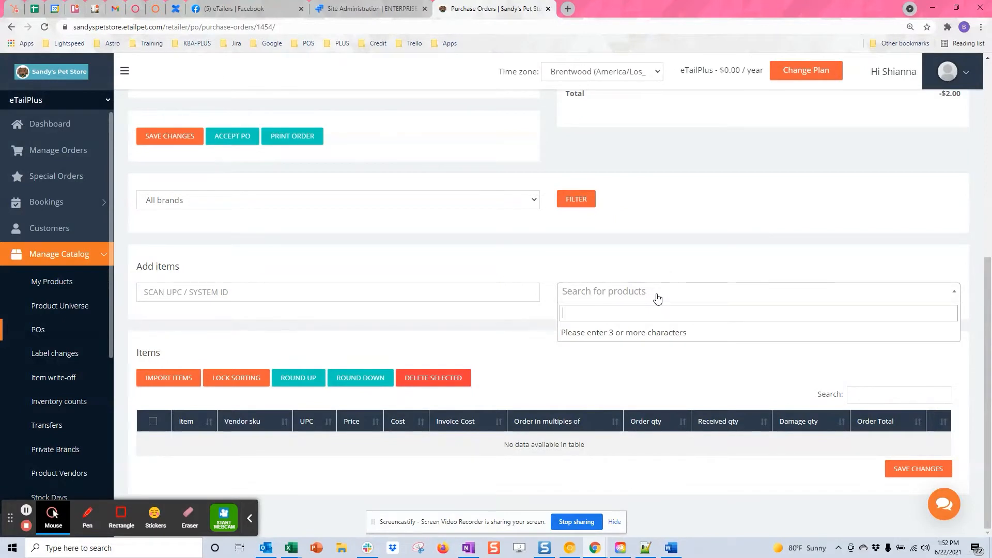
{"action": "type", "text": "cat food"}
{"action": "left_click", "coordinate": [610, 372]}
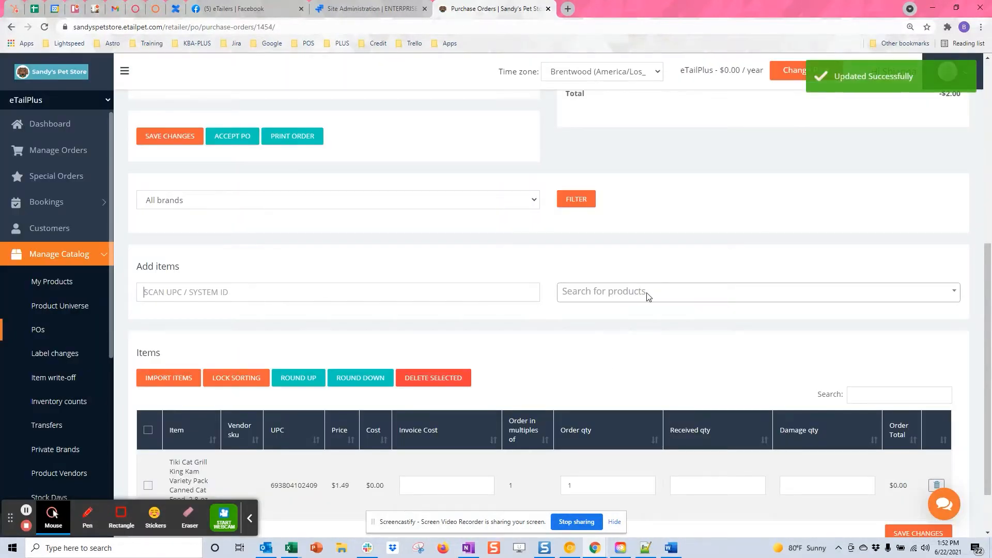
- Search 'dog foo', add the 26-lb Fromm weight management dog food, and enter its received quantity
{"action": "left_click", "coordinate": [647, 293]}
{"action": "type", "text": "dog food"}
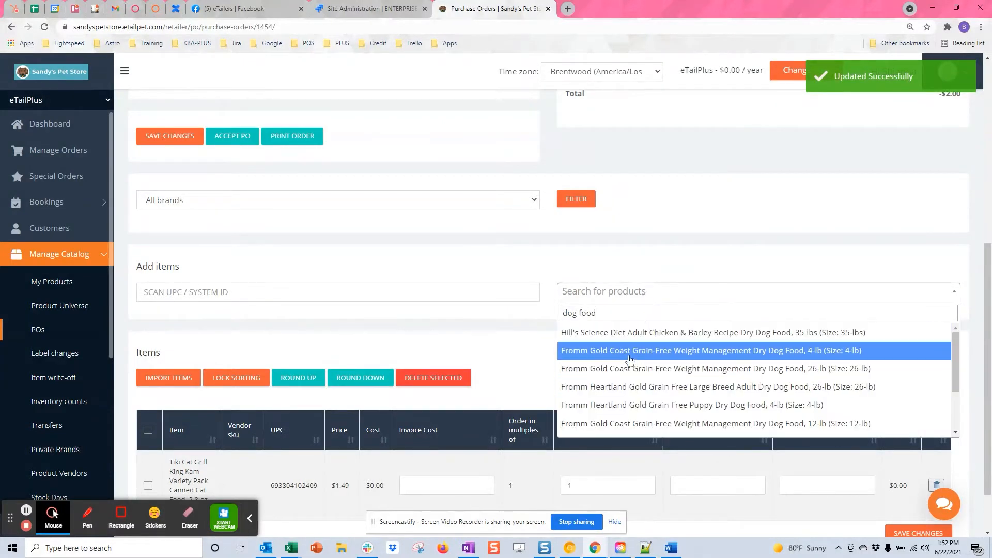
{"action": "left_click", "coordinate": [623, 368]}
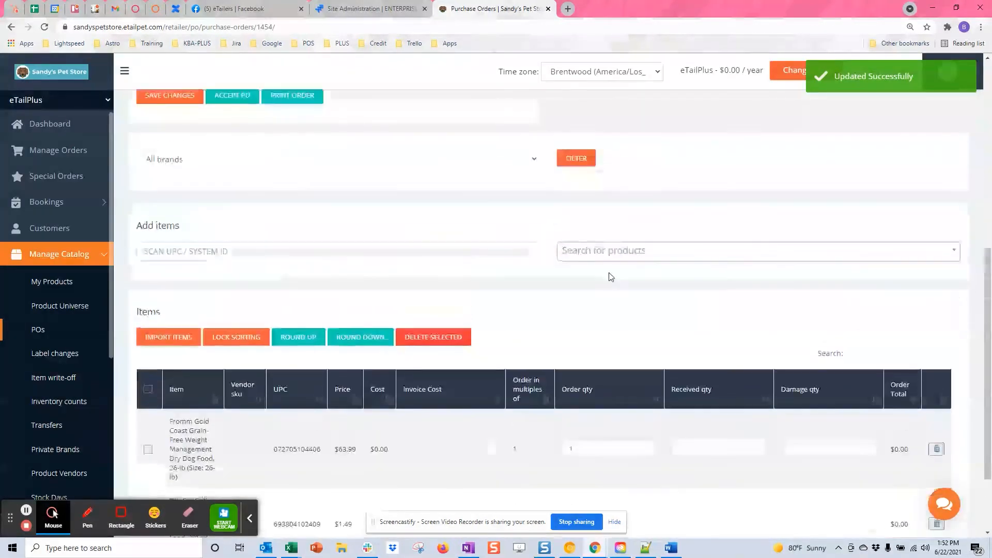
{"action": "left_click", "coordinate": [621, 251]}
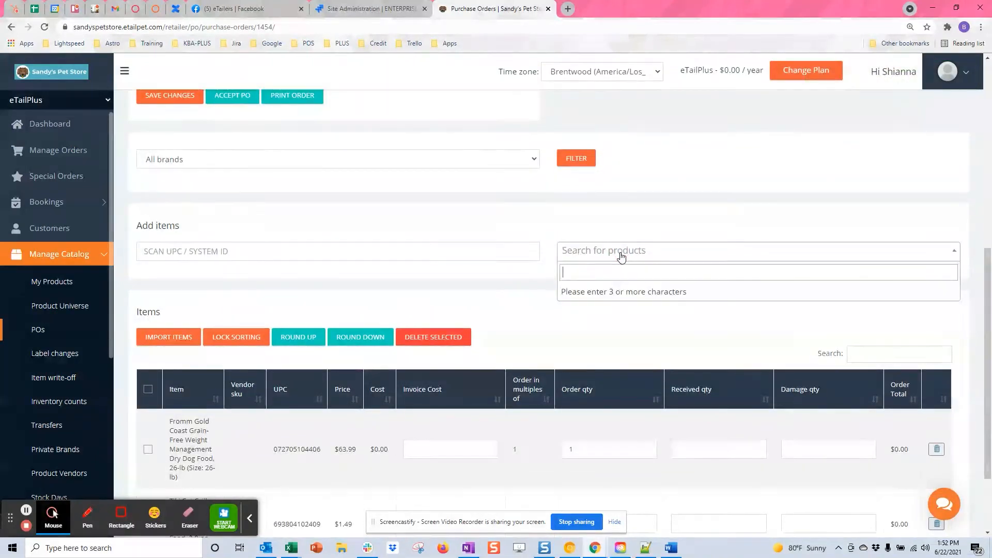
{"action": "left_click", "coordinate": [320, 281]}
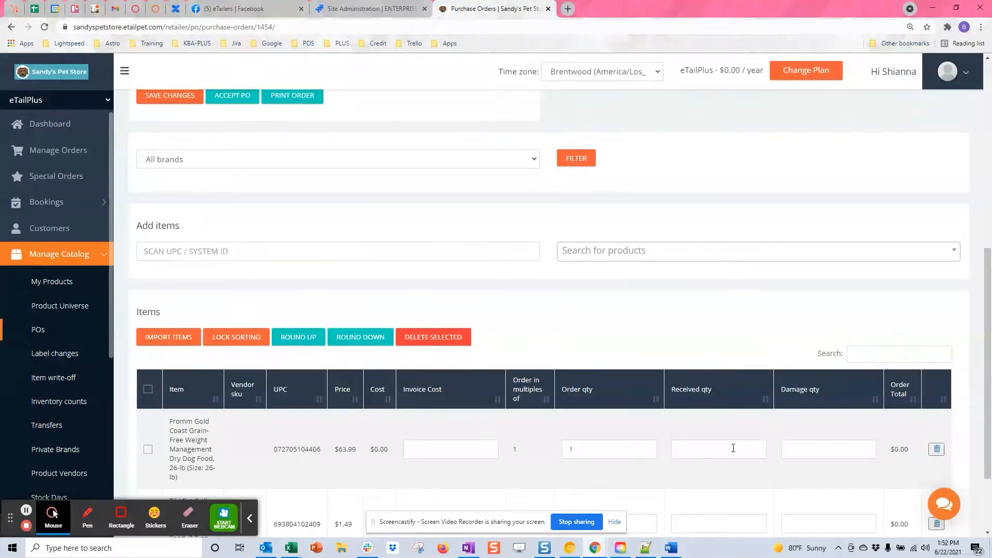
{"action": "left_click", "coordinate": [691, 449]}
{"action": "type", "text": "1"}
- Retype the Fromm line's order and received quantities, first as 2 and then 3
{"action": "double_click", "coordinate": [591, 448]}
{"action": "type", "text": "2"}
{"action": "double_click", "coordinate": [696, 446]}
{"action": "type", "text": "2"}
{"action": "double_click", "coordinate": [572, 450]}
{"action": "type", "text": "3"}
{"action": "left_click", "coordinate": [681, 455]}
{"action": "type", "text": "3"}
{"action": "scroll", "coordinate": [578, 320], "scroll_direction": "down", "scroll_amount": 1}
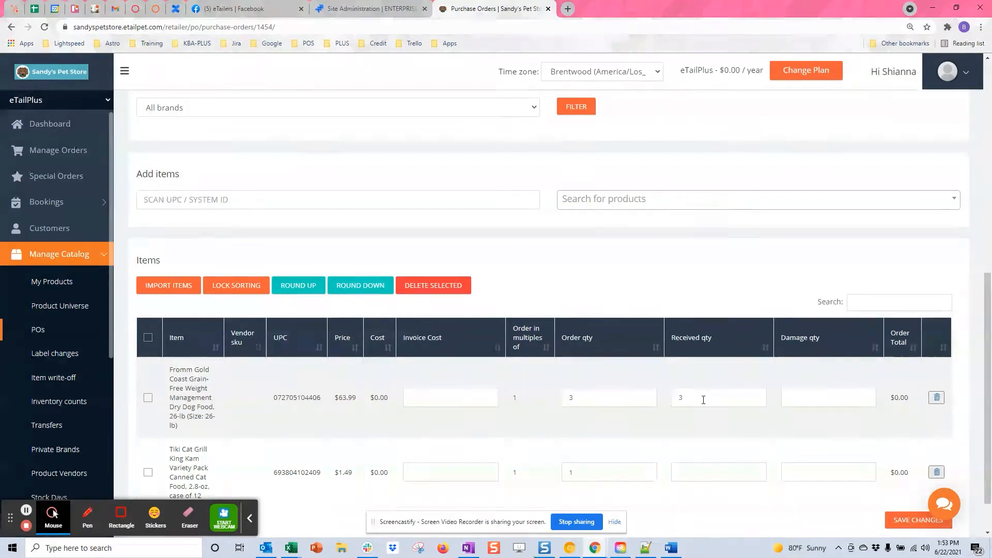
- Finalize the Fromm line at 4 ordered and 6 received
{"action": "double_click", "coordinate": [691, 398]}
{"action": "type", "text": "5"}
{"action": "double_click", "coordinate": [572, 397]}
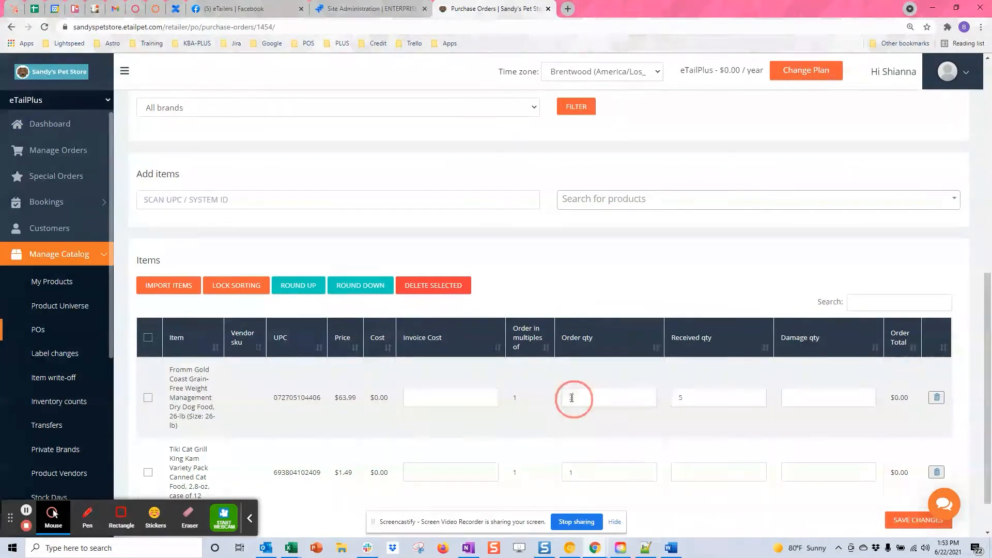
{"action": "type", "text": "4"}
{"action": "double_click", "coordinate": [681, 398]}
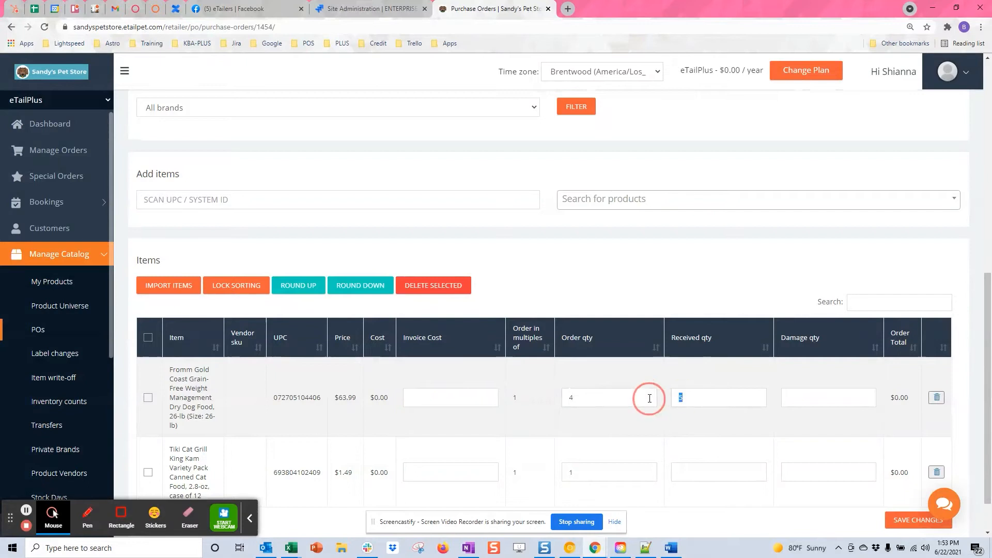
{"action": "type", "text": "6"}
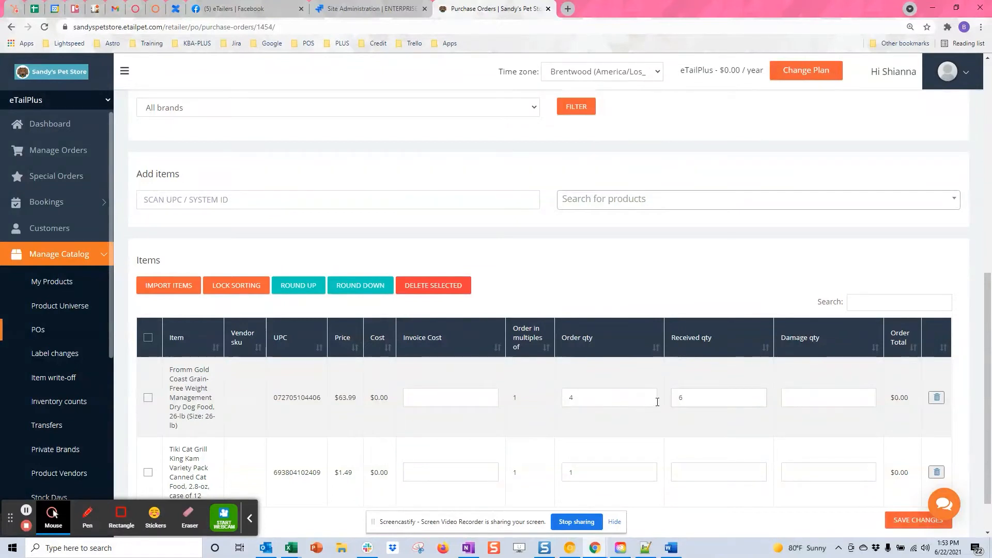
- Add the Raw Dynamic Goat Formula dog food and Earth Animal No-Hide Chicken Chew treats
{"action": "left_click", "coordinate": [675, 200]}
{"action": "type", "text": "raw"}
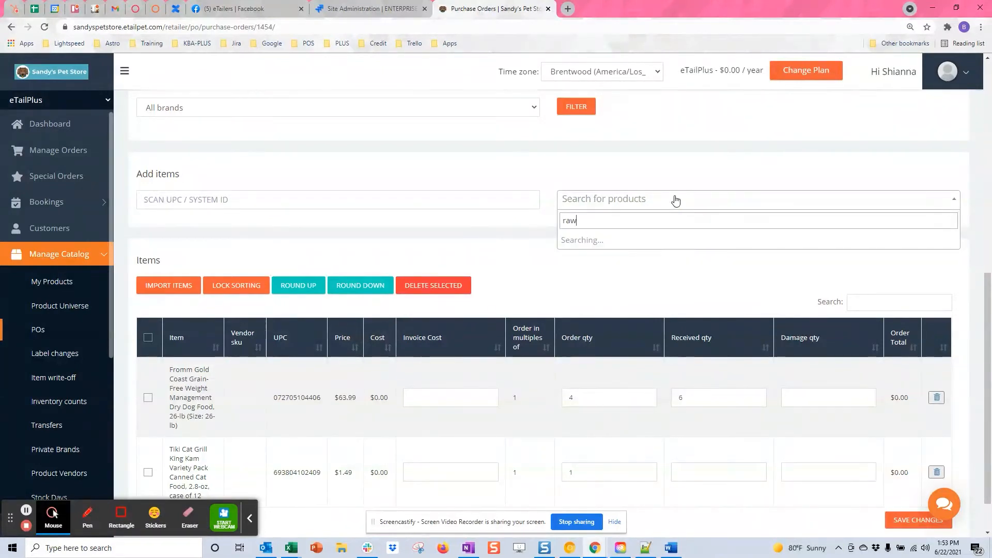
{"action": "left_click", "coordinate": [628, 258]}
{"action": "left_click", "coordinate": [639, 199]}
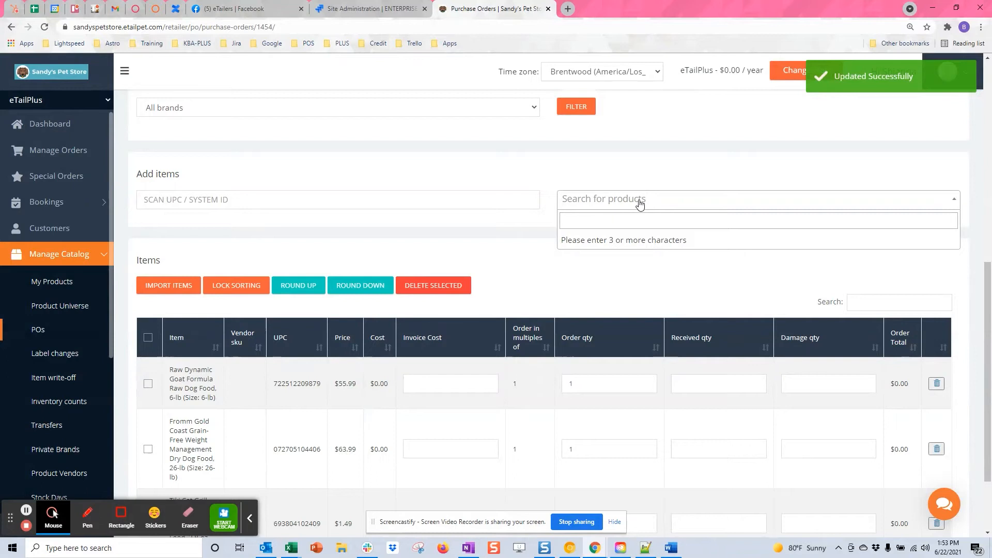
{"action": "type", "text": "rawhide"}
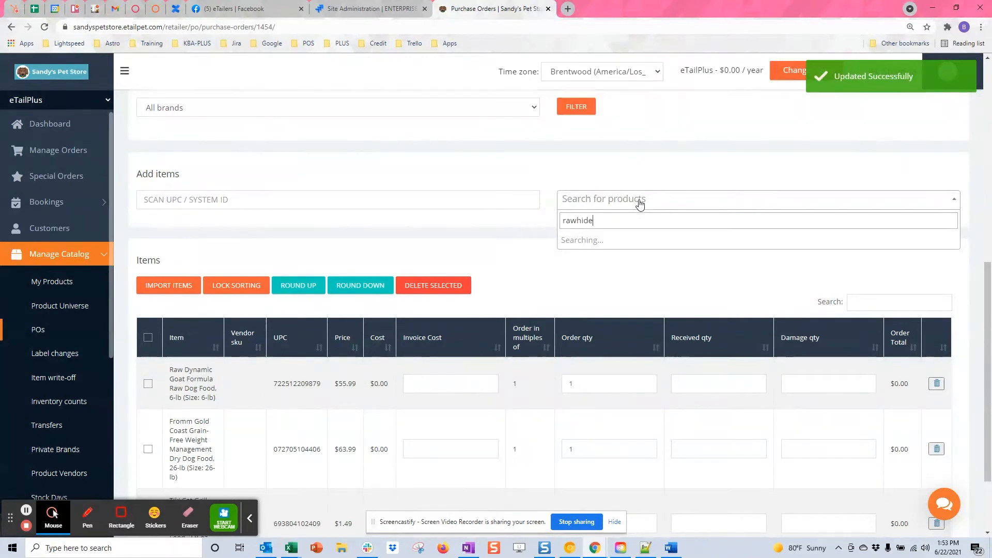
{"action": "left_click", "coordinate": [601, 255]}
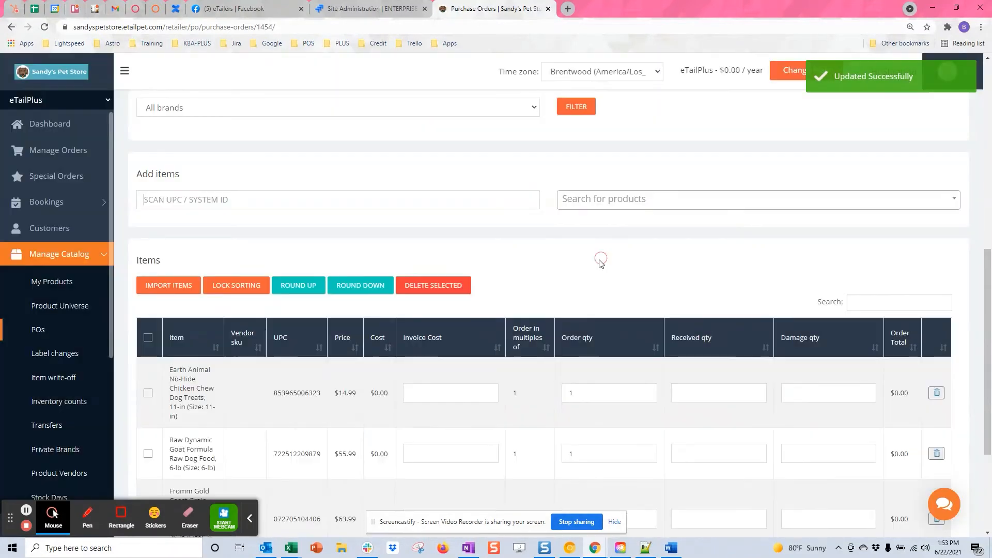
- Enter order quantities and received quantities 6, 4 and 2 for Raw Dynamic, Fromm and Tiki Cat
{"action": "scroll", "coordinate": [584, 266], "scroll_direction": "down", "scroll_amount": 1}
{"action": "double_click", "coordinate": [585, 401]}
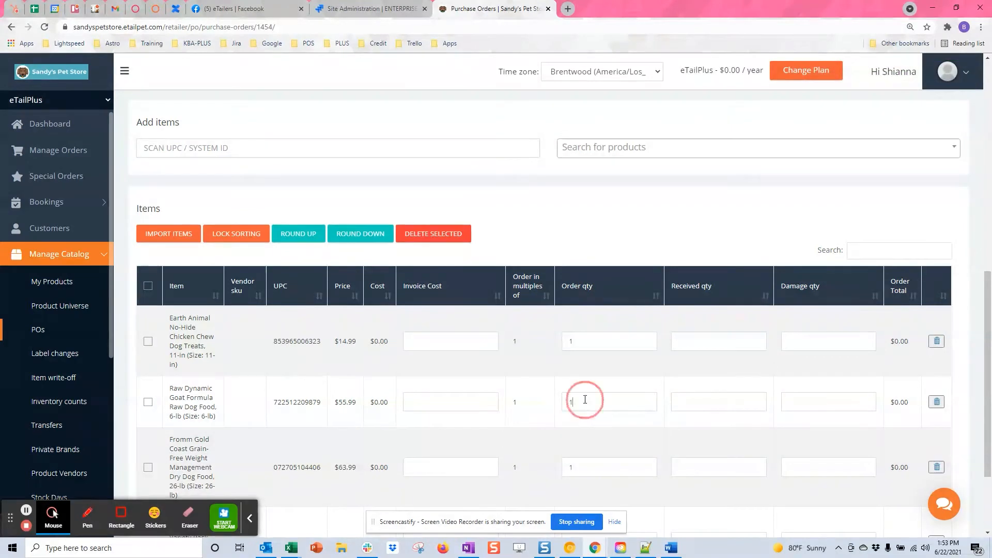
{"action": "double_click", "coordinate": [581, 349]}
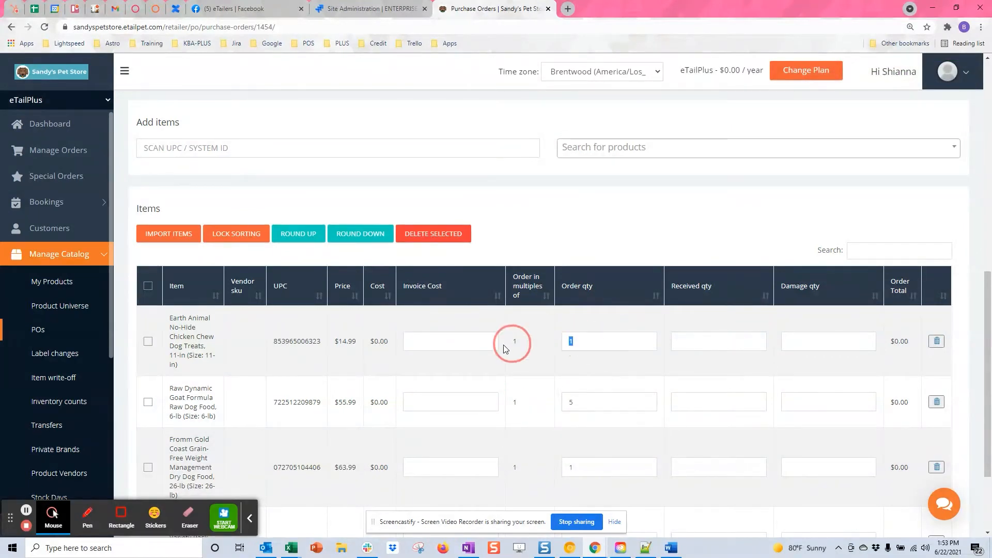
{"action": "scroll", "coordinate": [687, 449], "scroll_direction": "down", "scroll_amount": 3}
{"action": "double_click", "coordinate": [579, 346]}
{"action": "type", "text": "3"}
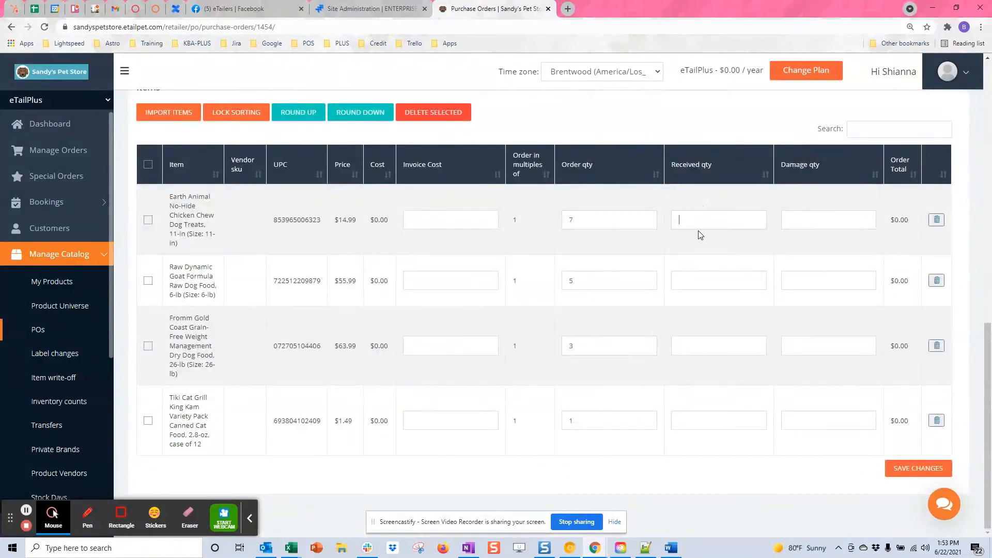
{"action": "type", "text": "7"}
{"action": "left_click", "coordinate": [680, 276]}
{"action": "type", "text": "6"}
{"action": "left_click", "coordinate": [687, 343]}
{"action": "type", "text": "4"}
{"action": "left_click", "coordinate": [685, 419]}
{"action": "type", "text": "2"}
- Mark 1 Earth Animal unit damaged and enter invoice costs, including 7.99 for Earth Animal and 0.75 for Tiki Cat
{"action": "left_click", "coordinate": [811, 212]}
{"action": "type", "text": "1"}
{"action": "left_click", "coordinate": [450, 219]}
{"action": "type", "text": "7.900"}
{"action": "key", "text": "BackSpace"}
{"action": "key", "text": "BackSpace"}
{"action": "type", "text": "9"}
{"action": "left_click", "coordinate": [430, 286]}
{"action": "left_click", "coordinate": [451, 337]}
{"action": "type", "text": "3"}
{"action": "left_click", "coordinate": [436, 418]}
{"action": "type", "text": ".75"}
{"action": "left_click", "coordinate": [794, 423]}
{"action": "scroll", "coordinate": [811, 422], "scroll_direction": "up", "scroll_amount": 4}
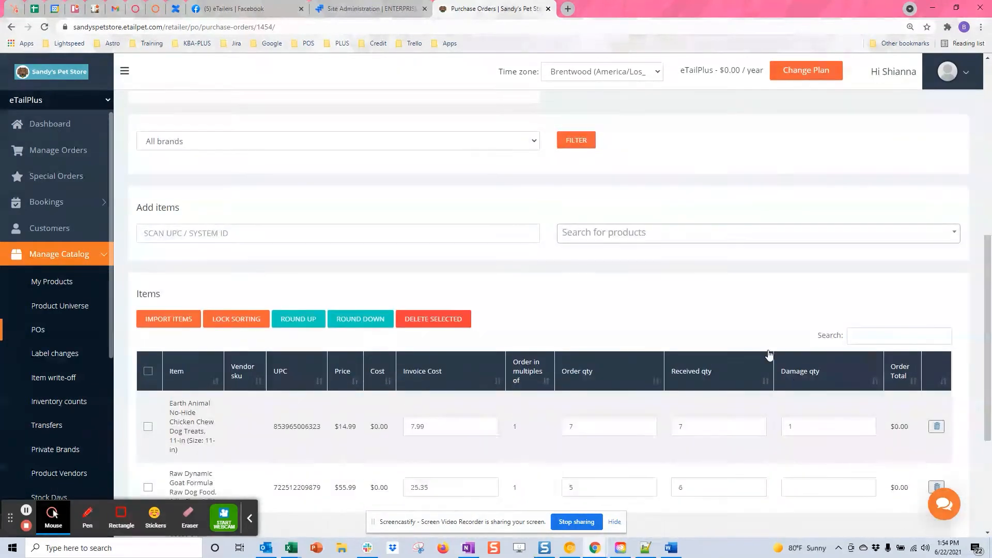
{"action": "left_click", "coordinate": [174, 319]}
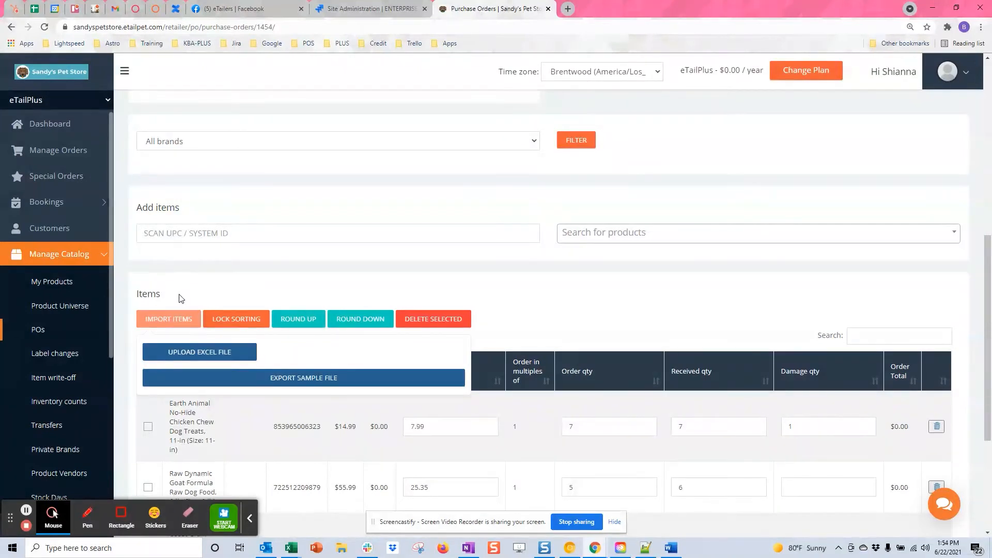
{"action": "left_click", "coordinate": [300, 382]}
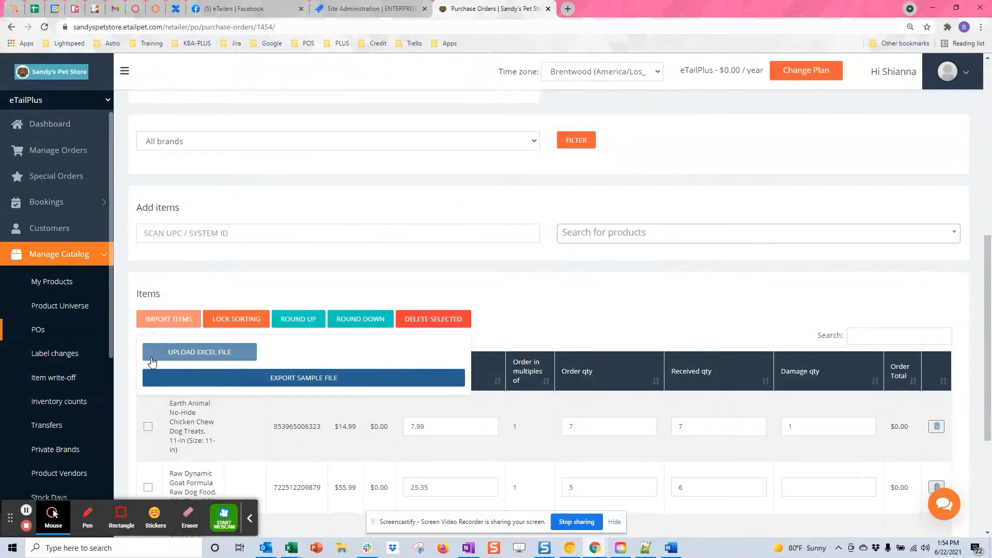
{"action": "left_click", "coordinate": [644, 317]}
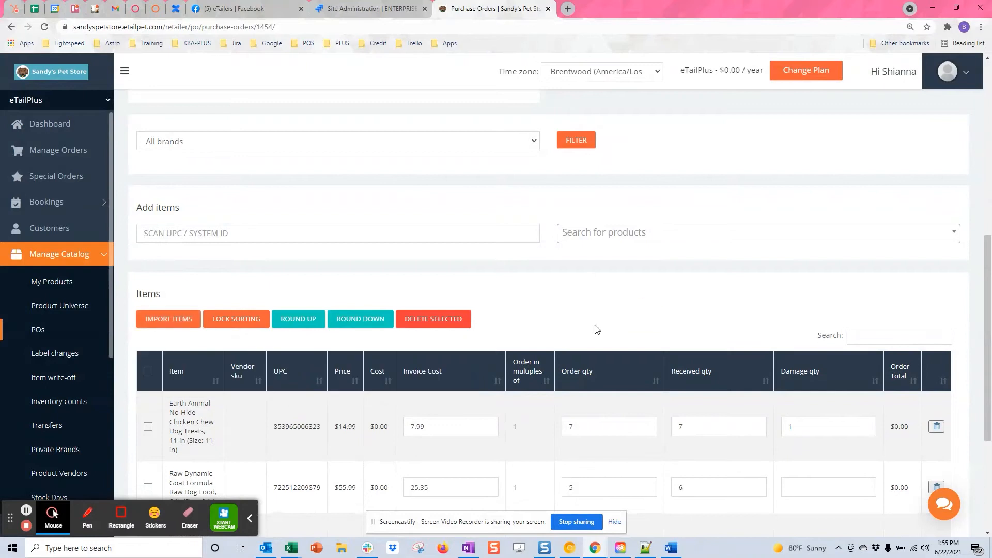
{"action": "scroll", "coordinate": [584, 449], "scroll_direction": "down", "scroll_amount": 4}
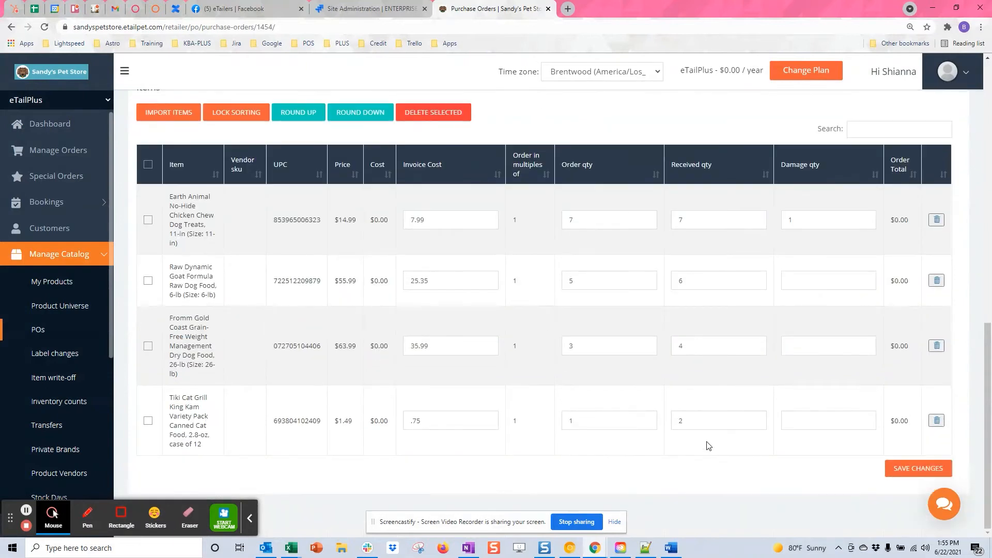
{"action": "scroll", "coordinate": [653, 417], "scroll_direction": "up", "scroll_amount": 2}
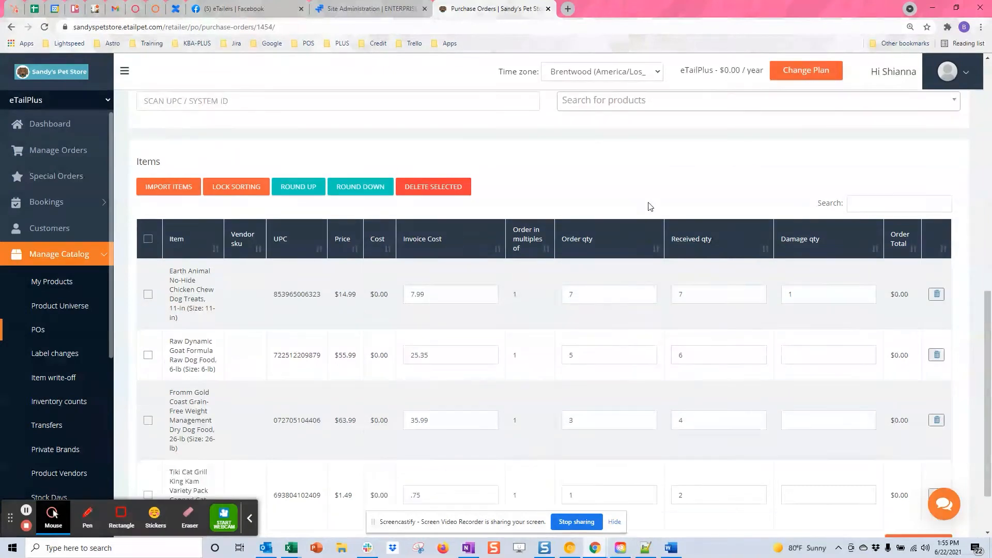
{"action": "scroll", "coordinate": [649, 207], "scroll_direction": "down", "scroll_amount": 1}
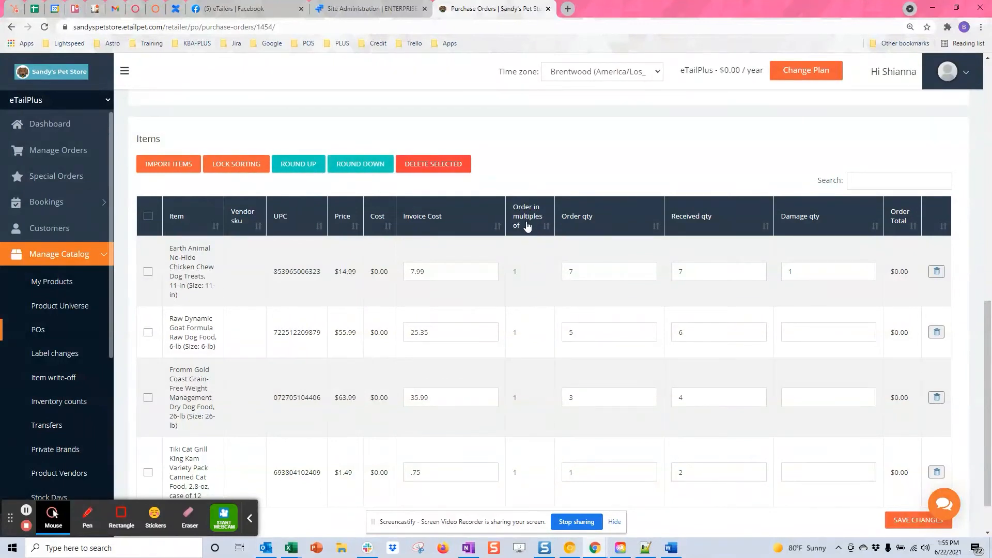
{"action": "scroll", "coordinate": [524, 306], "scroll_direction": "down", "scroll_amount": 1}
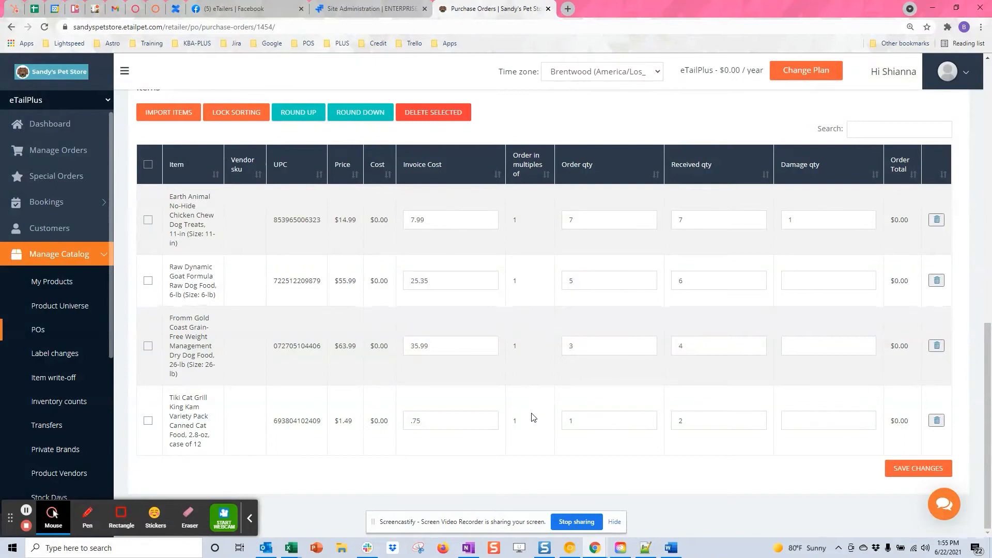
{"action": "scroll", "coordinate": [215, 252], "scroll_direction": "up", "scroll_amount": 1}
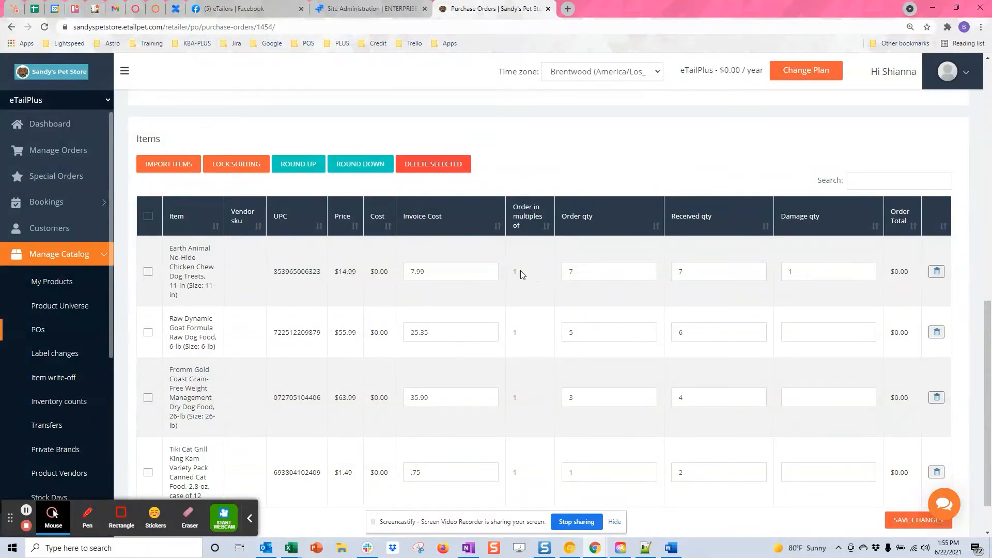
- Select the Earth Animal, Raw Dynamic and Fromm rows, reviewing the rounding-up choices without applying one
{"action": "left_click", "coordinate": [148, 271]}
{"action": "left_click", "coordinate": [298, 170]}
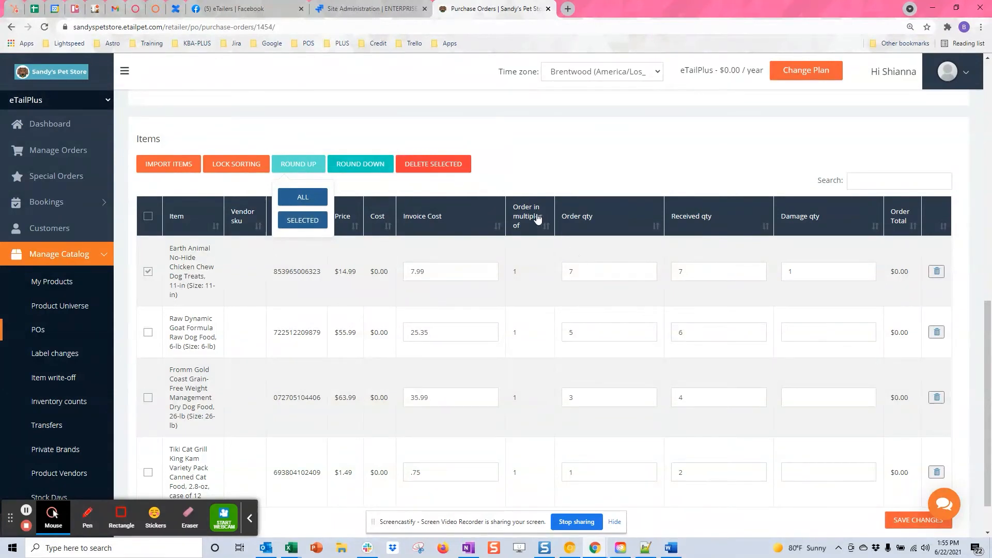
{"action": "scroll", "coordinate": [535, 486], "scroll_direction": "down", "scroll_amount": 1}
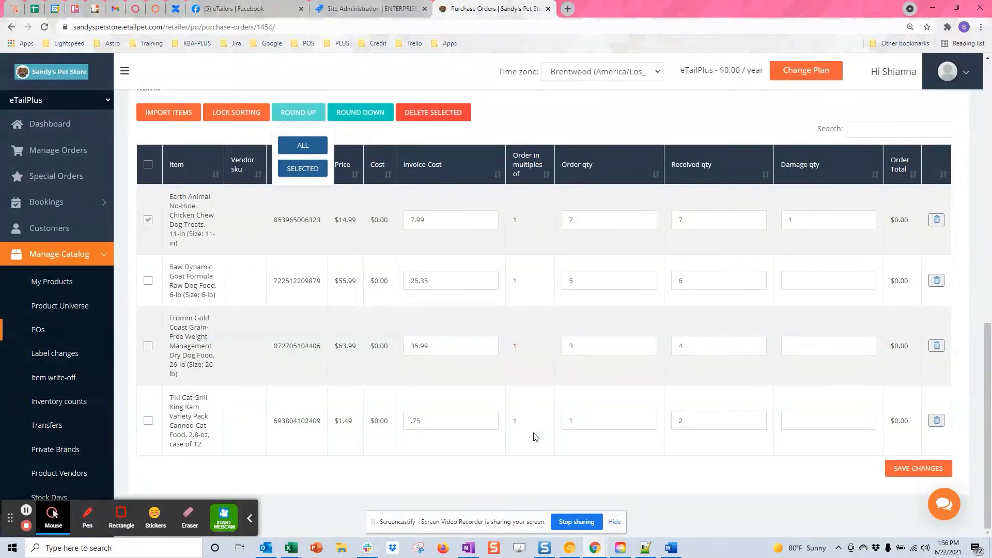
{"action": "scroll", "coordinate": [636, 411], "scroll_direction": "up", "scroll_amount": 3}
{"action": "left_click", "coordinate": [598, 246]}
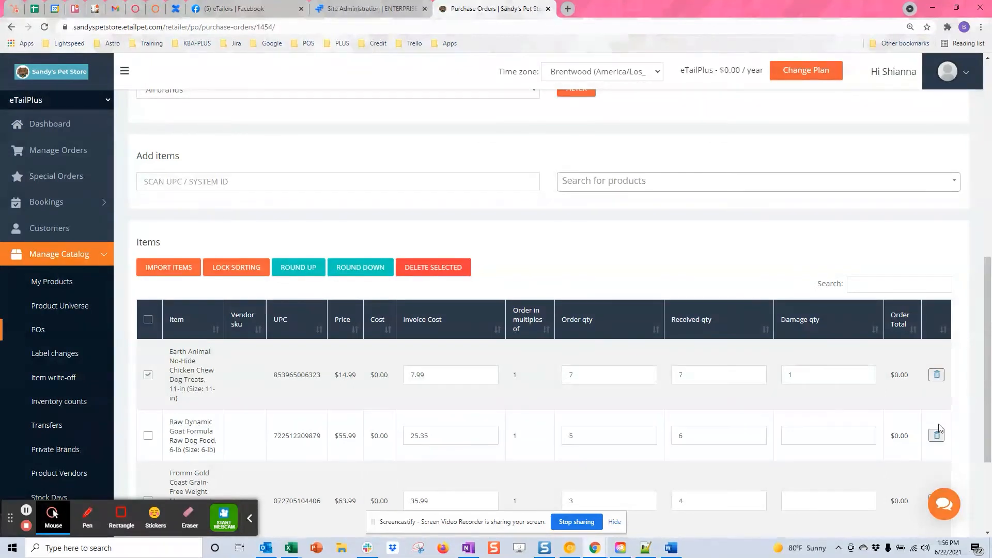
{"action": "left_click", "coordinate": [146, 439]}
{"action": "scroll", "coordinate": [146, 413], "scroll_direction": "down", "scroll_amount": 2}
{"action": "left_click", "coordinate": [146, 405]}
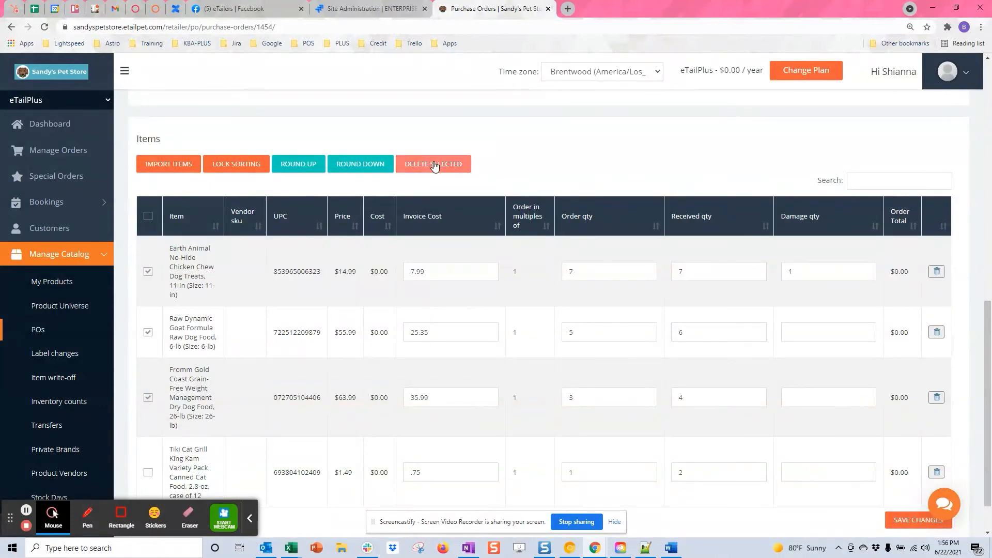
{"action": "scroll", "coordinate": [628, 263], "scroll_direction": "down", "scroll_amount": 1}
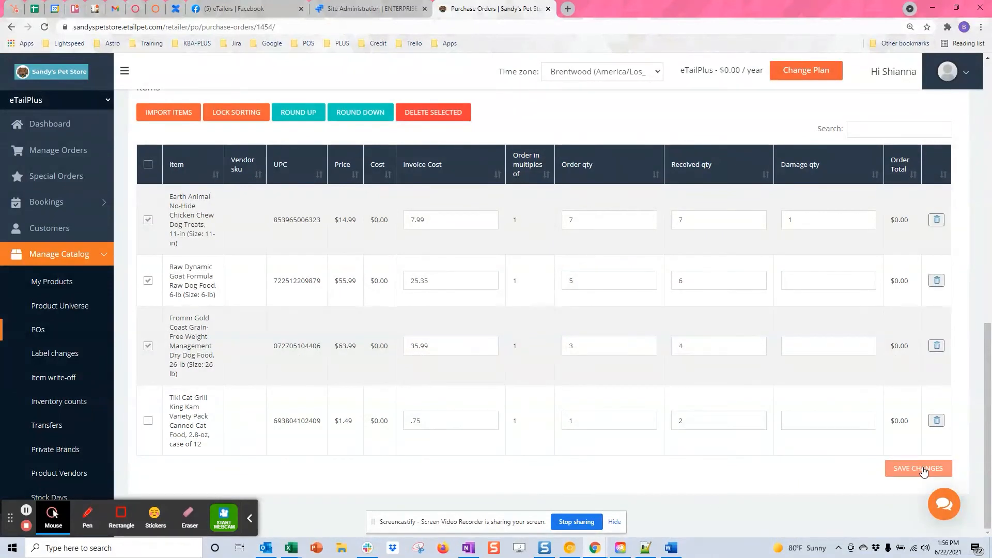
{"action": "scroll", "coordinate": [856, 408], "scroll_direction": "up", "scroll_amount": 2}
{"action": "scroll", "coordinate": [813, 387], "scroll_direction": "down", "scroll_amount": 2}
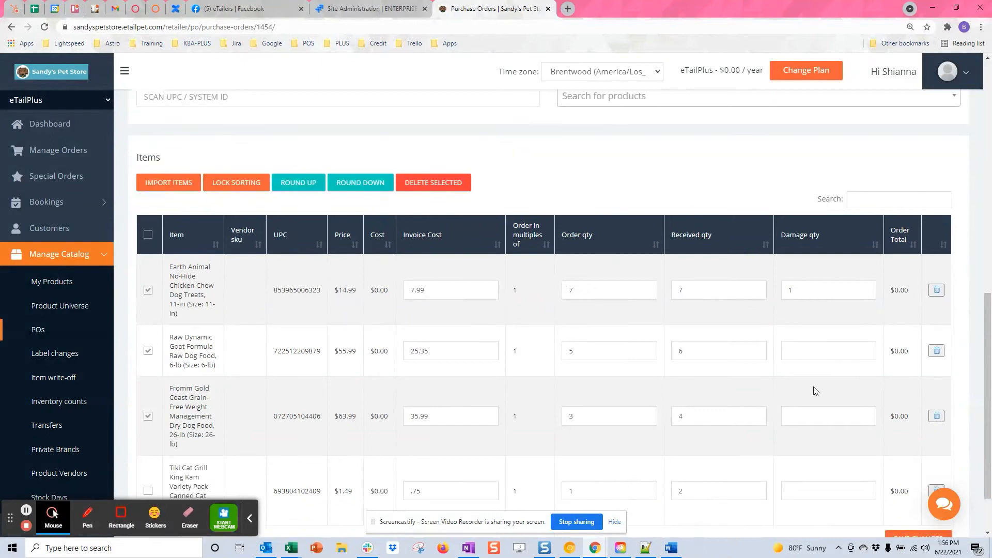
- Save the purchase order's item changes, saving again after 'Updated Successfully' appears
{"action": "left_click", "coordinate": [924, 471]}
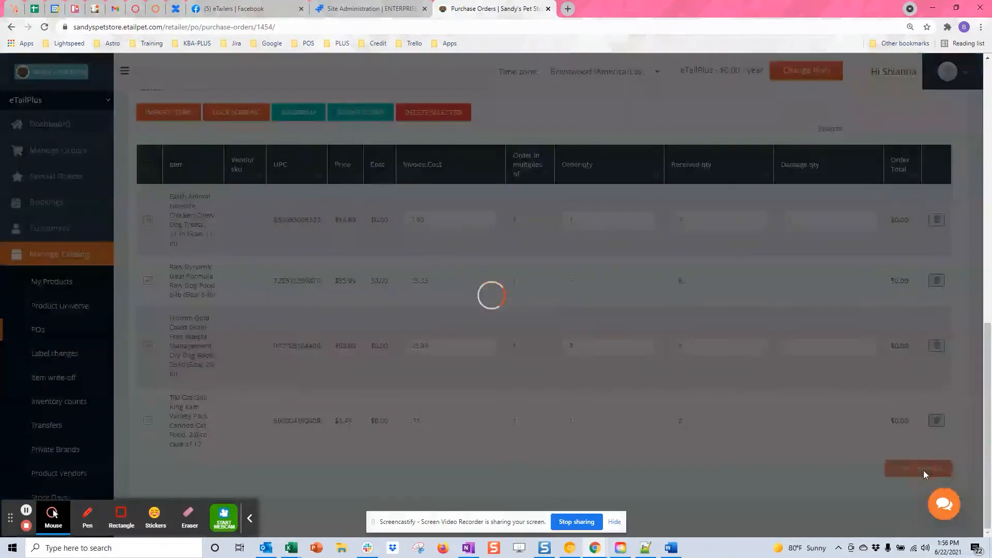
{"action": "scroll", "coordinate": [614, 394], "scroll_direction": "down", "scroll_amount": 5}
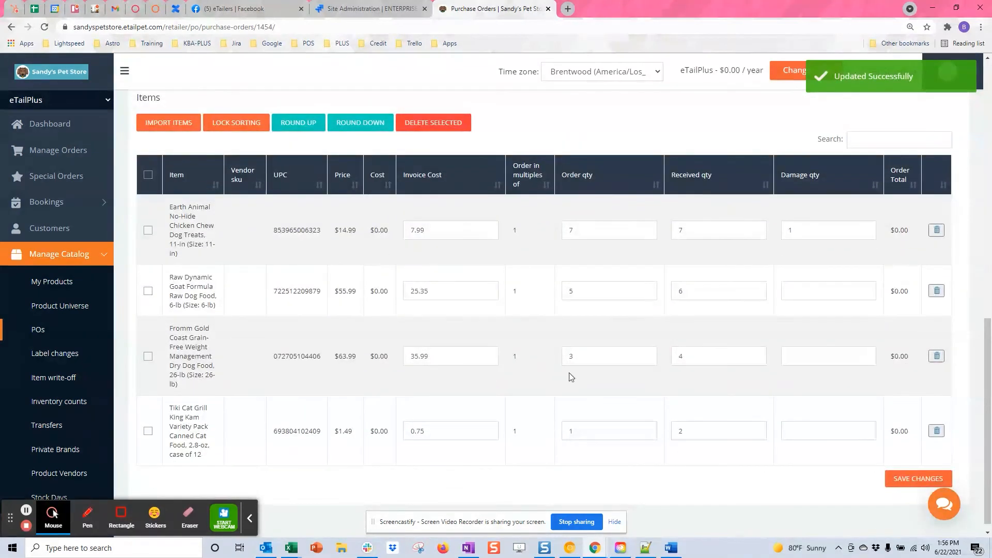
{"action": "scroll", "coordinate": [782, 399], "scroll_direction": "up", "scroll_amount": 8}
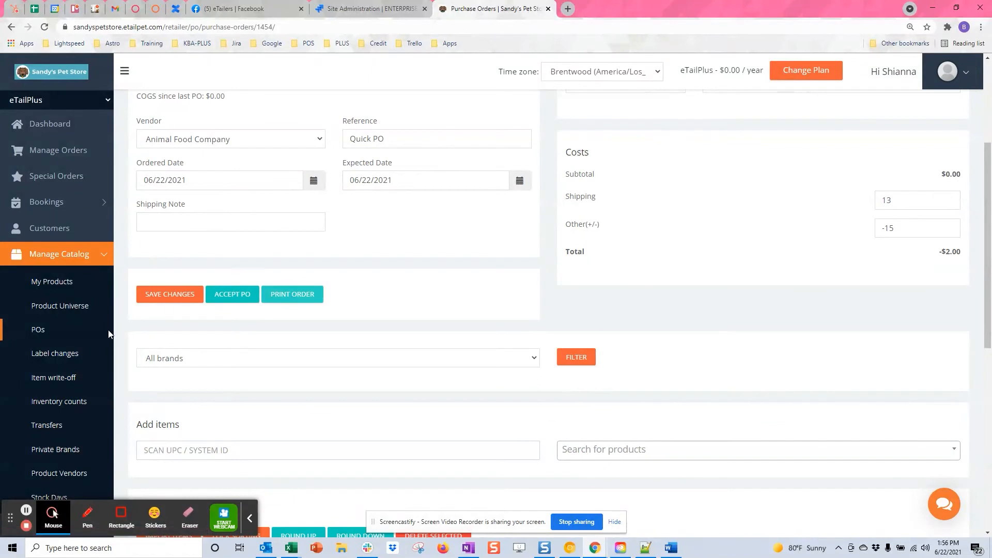
{"action": "left_click", "coordinate": [167, 300]}
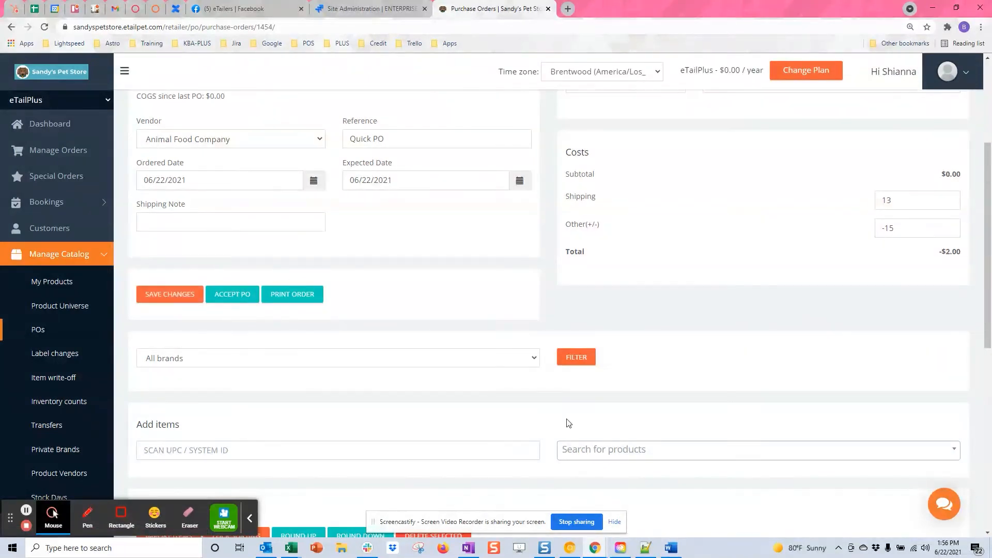
{"action": "scroll", "coordinate": [566, 417], "scroll_direction": "down", "scroll_amount": 3}
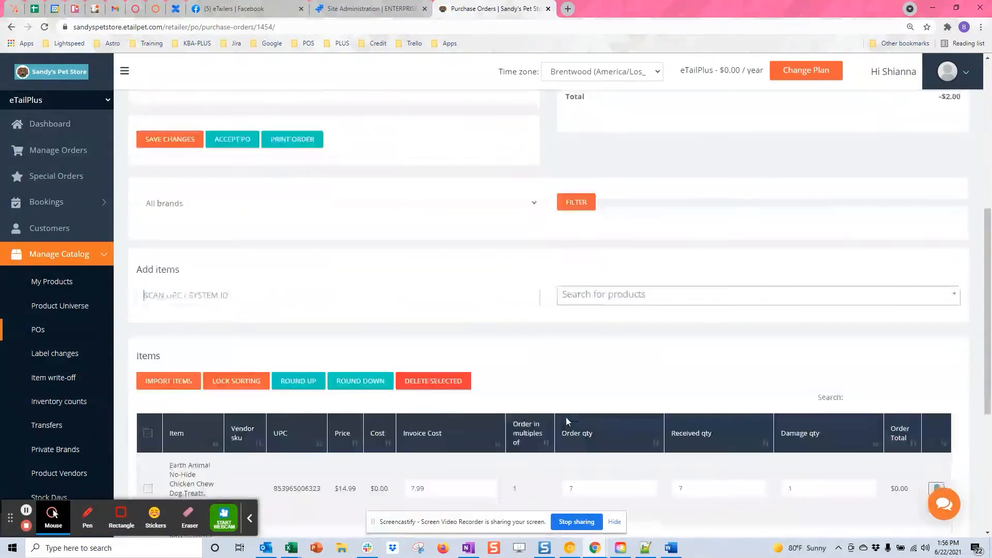
- Check the brand filter list and leave it set to All brands
{"action": "left_click", "coordinate": [333, 209]}
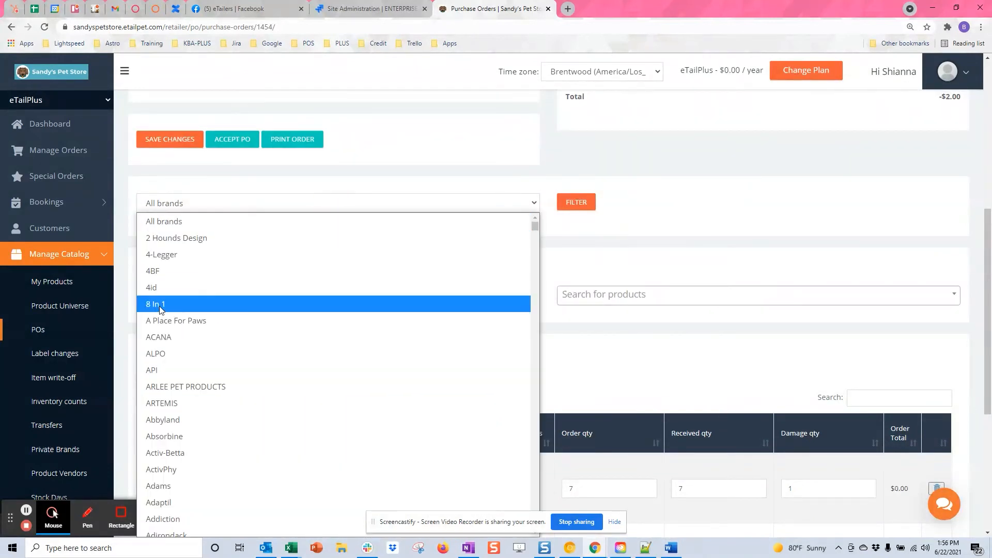
{"action": "left_click", "coordinate": [698, 236]}
{"action": "left_click", "coordinate": [381, 203]}
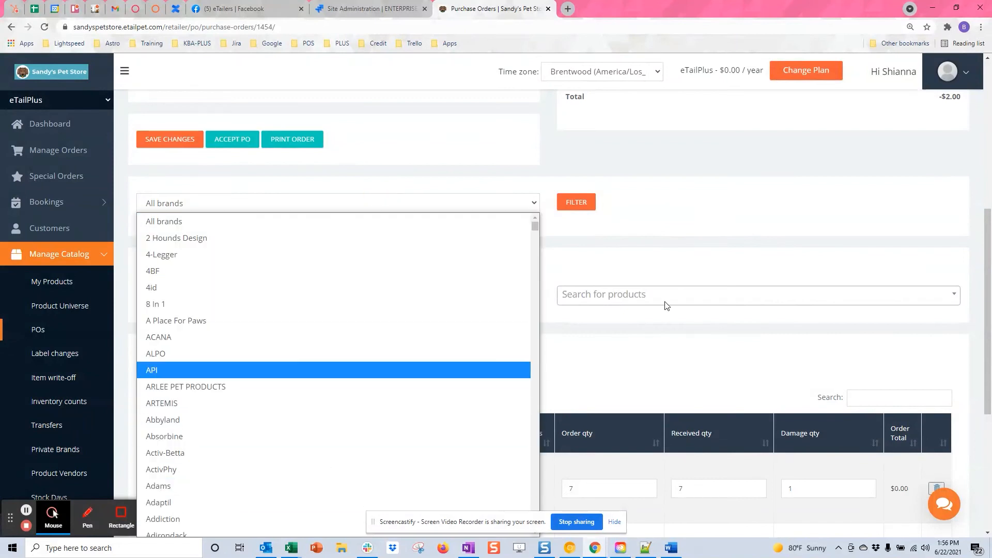
{"action": "left_click", "coordinate": [667, 352]}
{"action": "scroll", "coordinate": [641, 361], "scroll_direction": "down", "scroll_amount": 5}
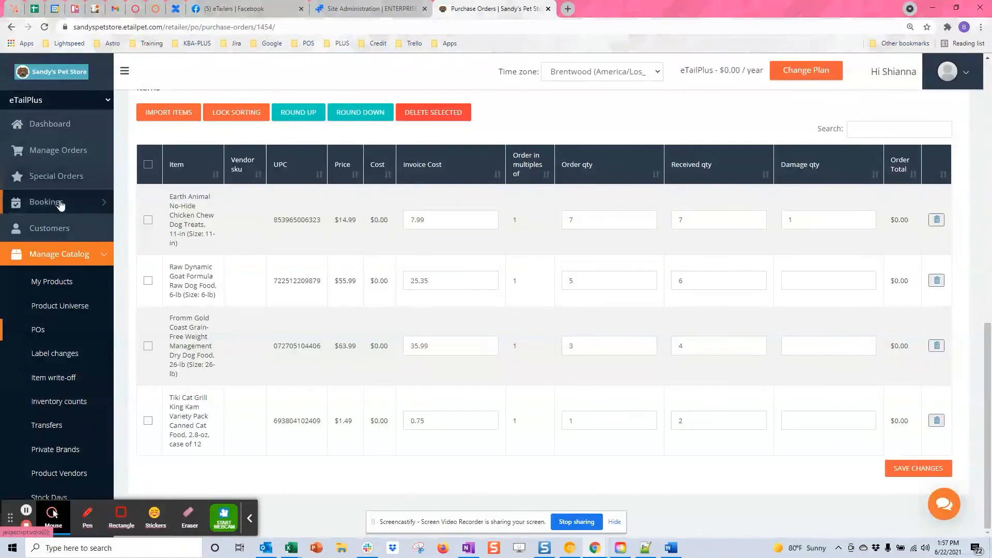
{"action": "left_click", "coordinate": [48, 289]}
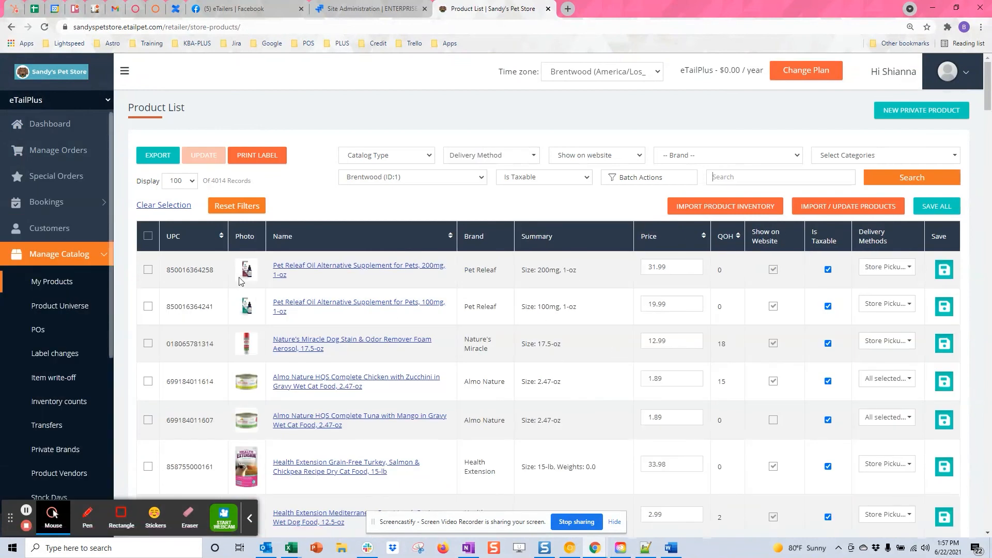
{"action": "left_click", "coordinate": [40, 329]}
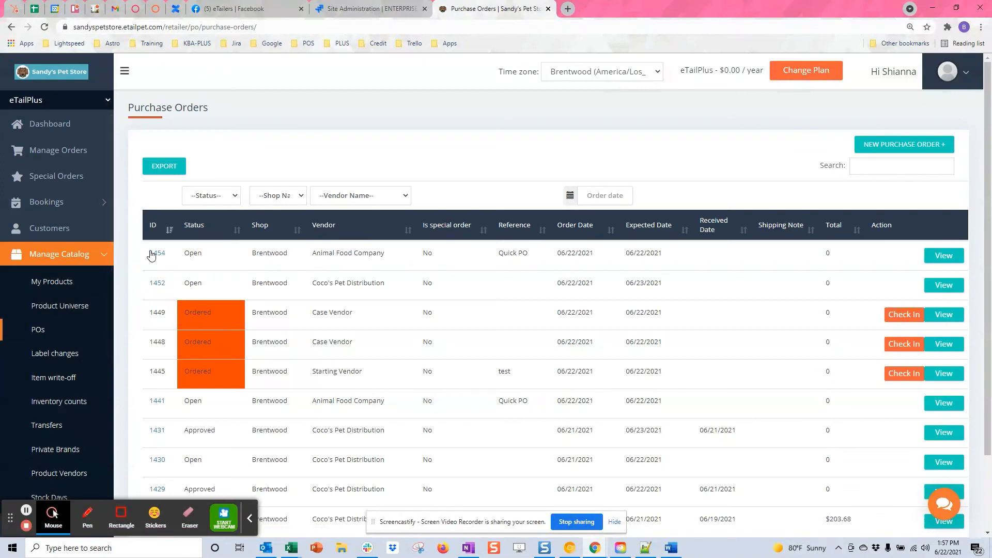
{"action": "left_click", "coordinate": [157, 254]}
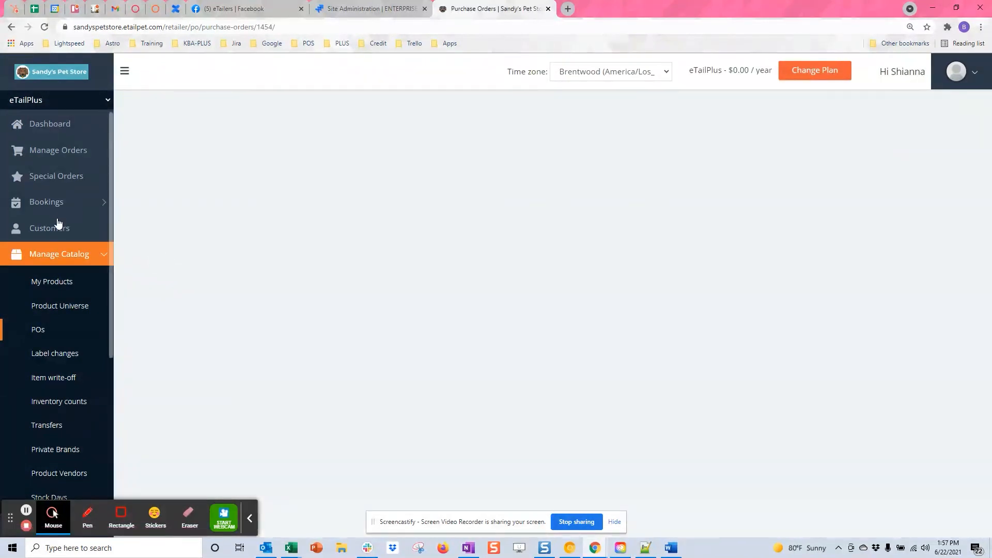
{"action": "scroll", "coordinate": [553, 310], "scroll_direction": "down", "scroll_amount": 2}
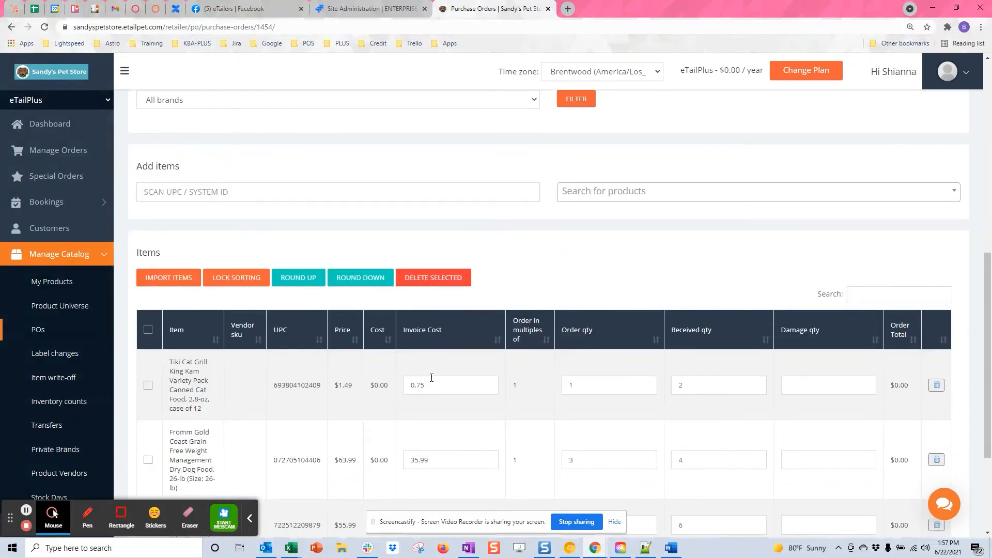
{"action": "scroll", "coordinate": [445, 374], "scroll_direction": "down", "scroll_amount": 1}
{"action": "scroll", "coordinate": [445, 372], "scroll_direction": "up", "scroll_amount": 8}
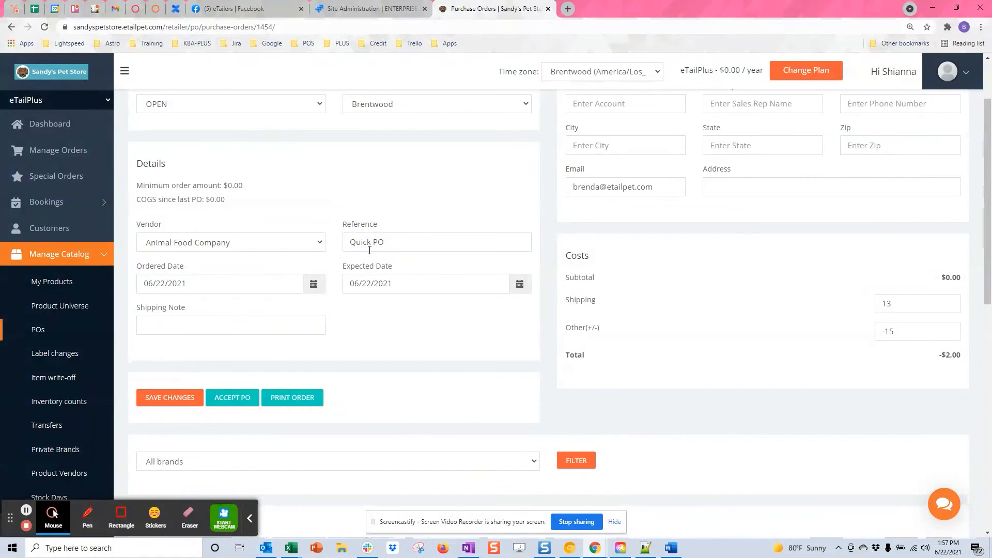
{"action": "scroll", "coordinate": [442, 378], "scroll_direction": "down", "scroll_amount": 6}
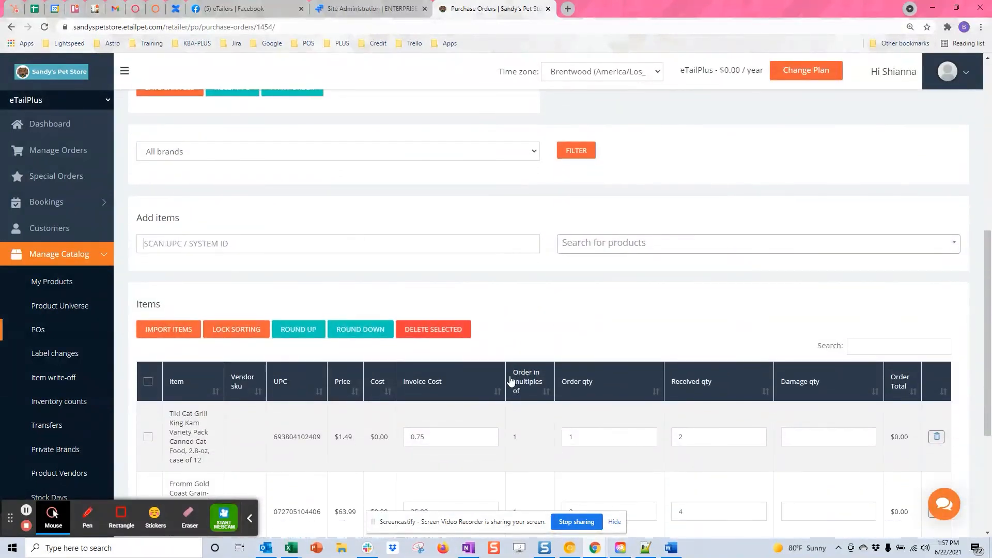
{"action": "scroll", "coordinate": [520, 344], "scroll_direction": "down", "scroll_amount": 2}
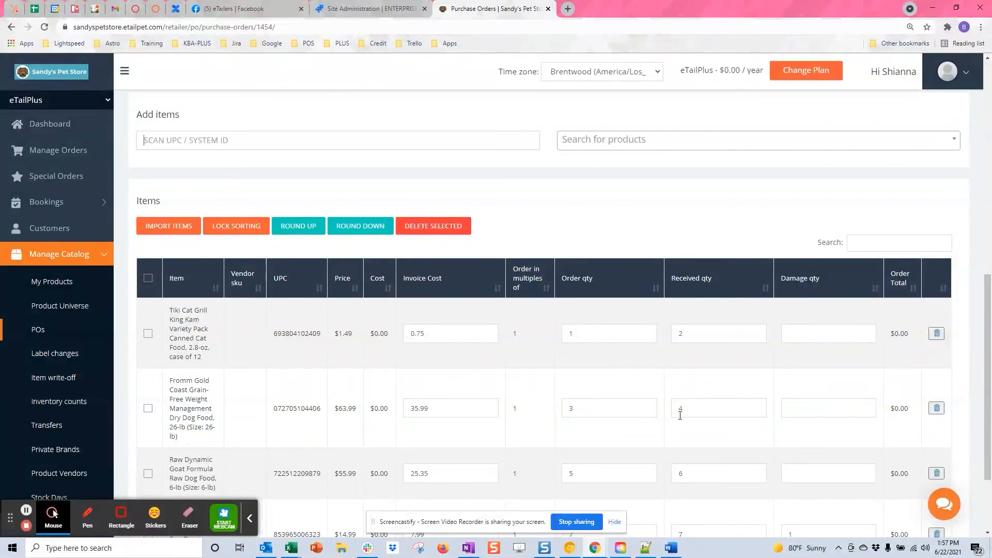
{"action": "scroll", "coordinate": [680, 415], "scroll_direction": "down", "scroll_amount": 2}
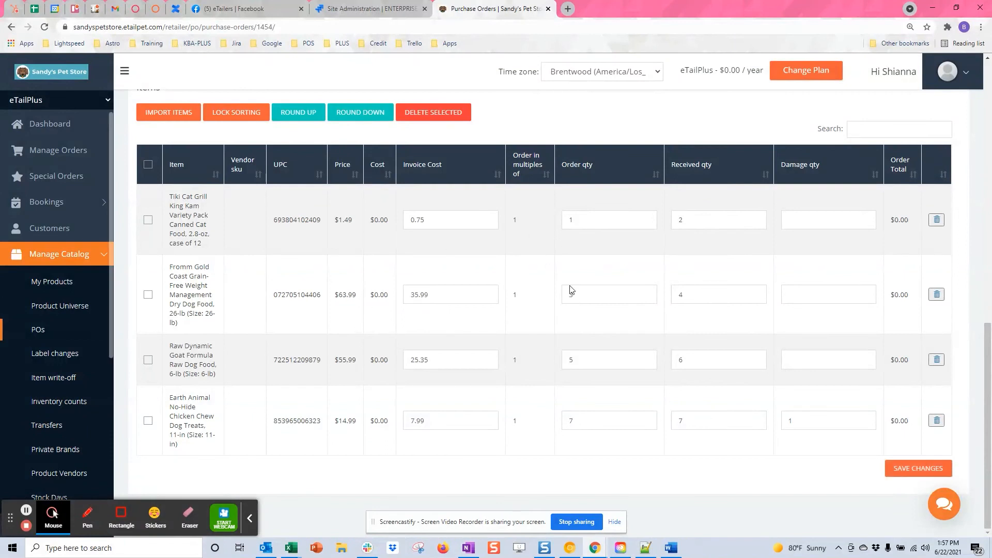
{"action": "scroll", "coordinate": [576, 343], "scroll_direction": "up", "scroll_amount": 3}
{"action": "scroll", "coordinate": [577, 341], "scroll_direction": "up", "scroll_amount": 2}
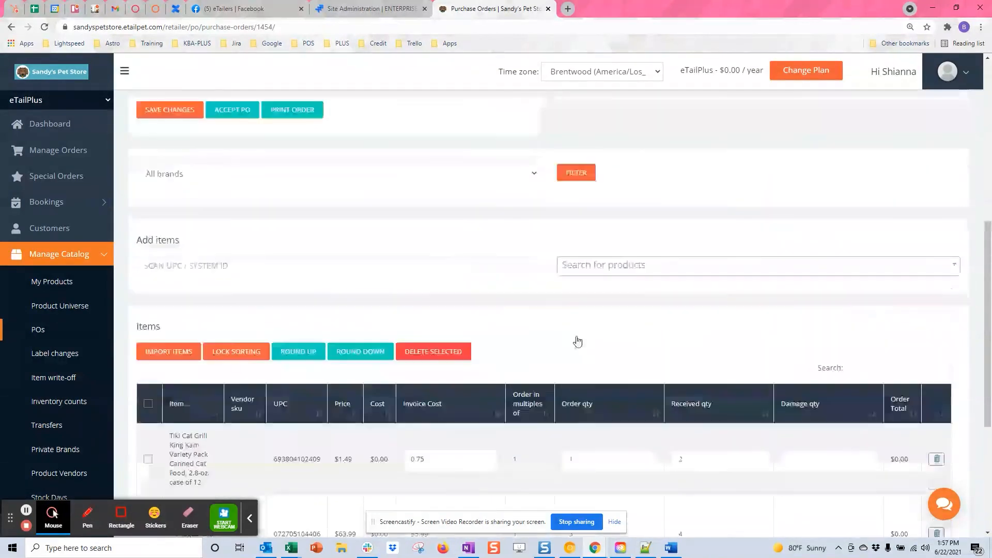
{"action": "scroll", "coordinate": [575, 340], "scroll_direction": "down", "scroll_amount": 3}
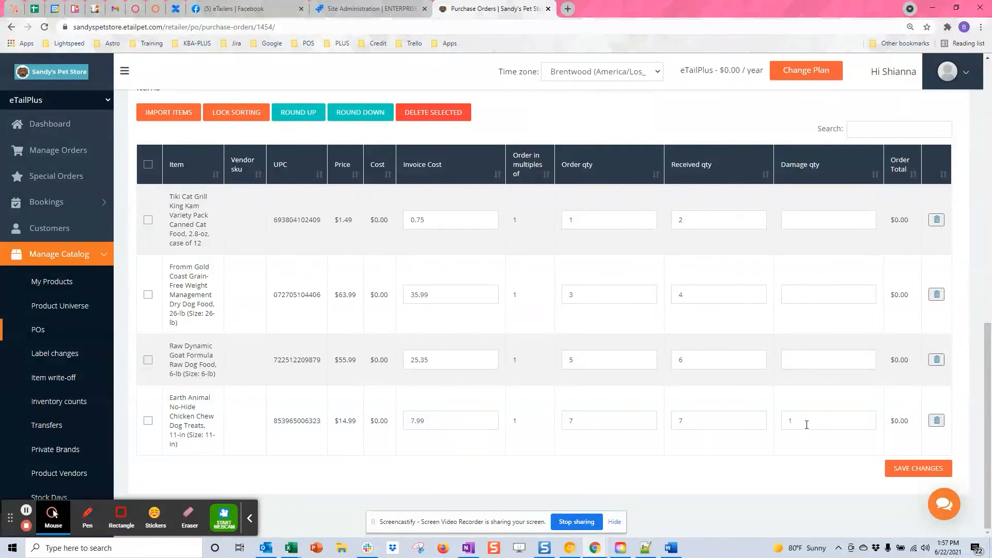
{"action": "scroll", "coordinate": [807, 424], "scroll_direction": "up", "scroll_amount": 10}
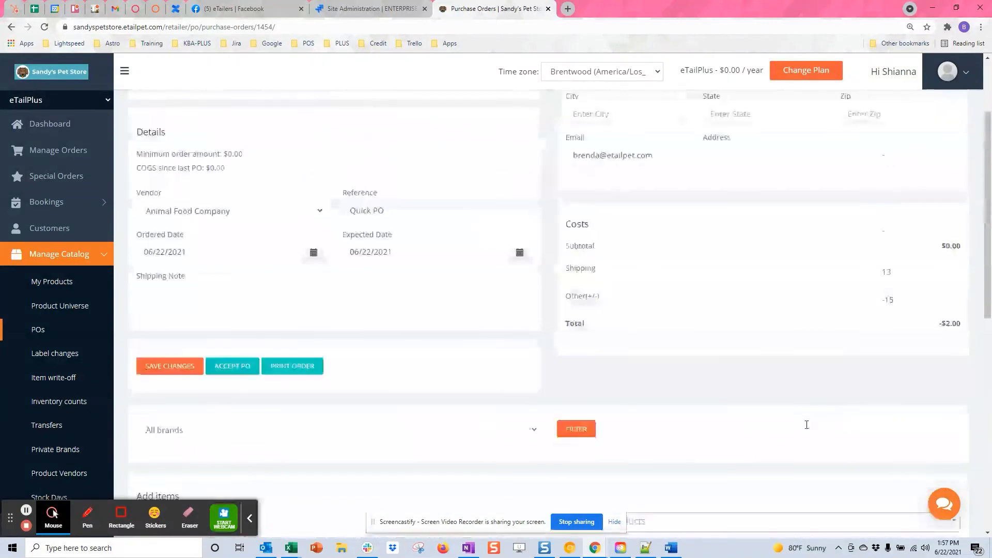
{"action": "scroll", "coordinate": [833, 280], "scroll_direction": "up", "scroll_amount": 2}
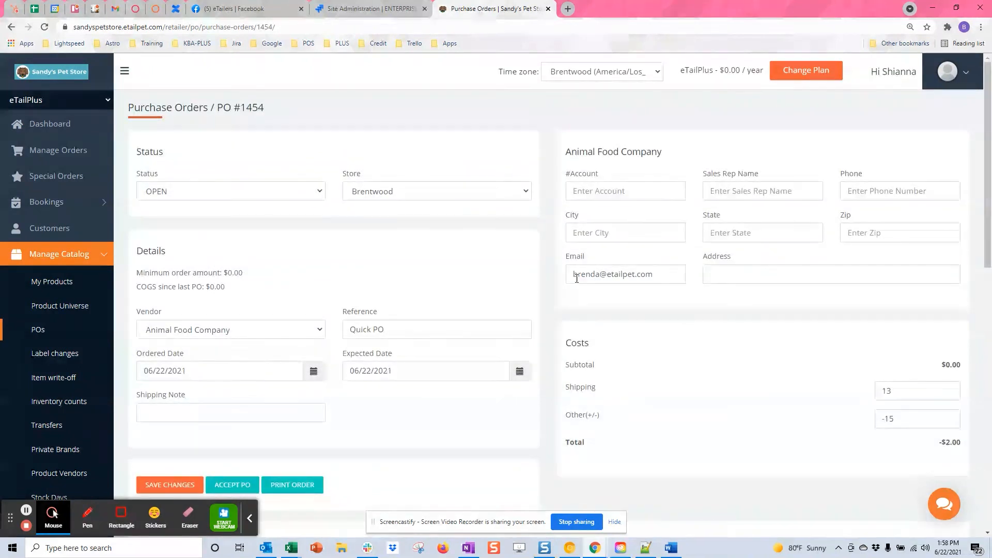
{"action": "scroll", "coordinate": [362, 388], "scroll_direction": "down", "scroll_amount": 2}
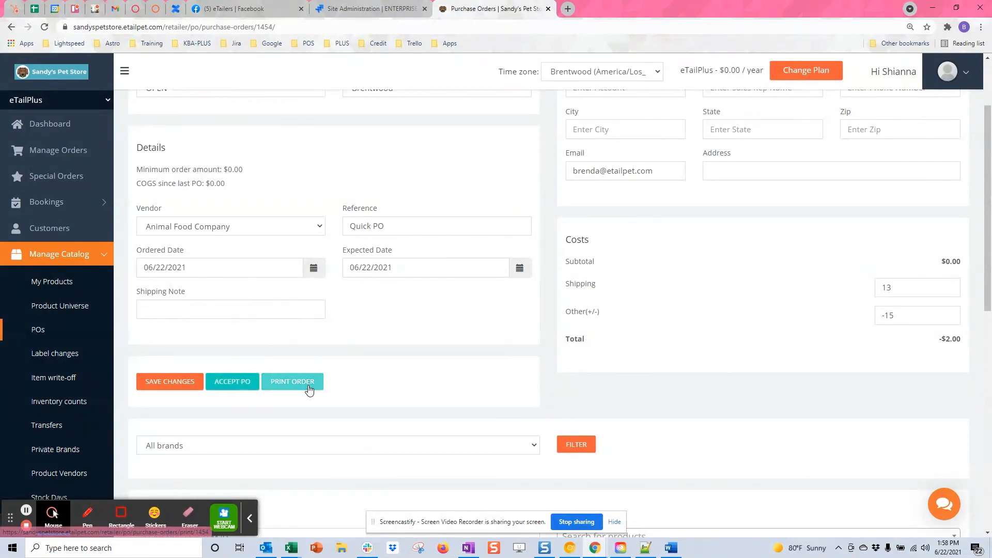
{"action": "scroll", "coordinate": [300, 388], "scroll_direction": "down", "scroll_amount": 6}
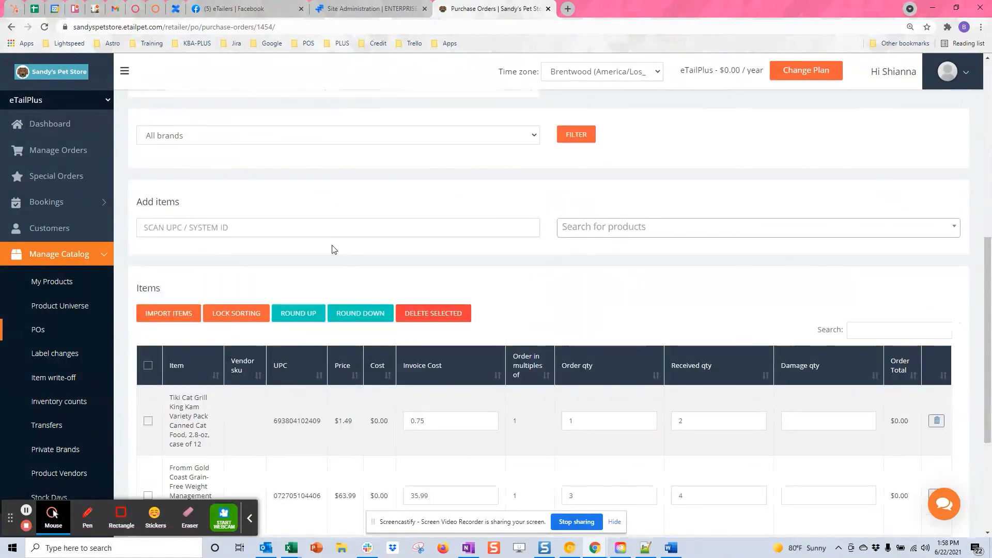
{"action": "scroll", "coordinate": [331, 250], "scroll_direction": "up", "scroll_amount": 3}
{"action": "scroll", "coordinate": [374, 306], "scroll_direction": "up", "scroll_amount": 2}
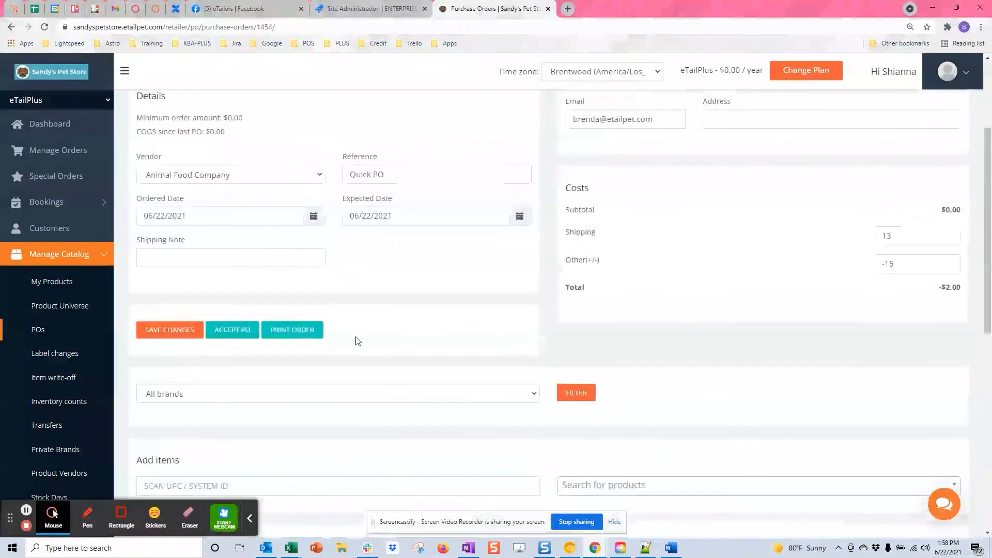
- Accept PO 1454 as Approved and view its four ordered items
{"action": "left_click", "coordinate": [231, 333]}
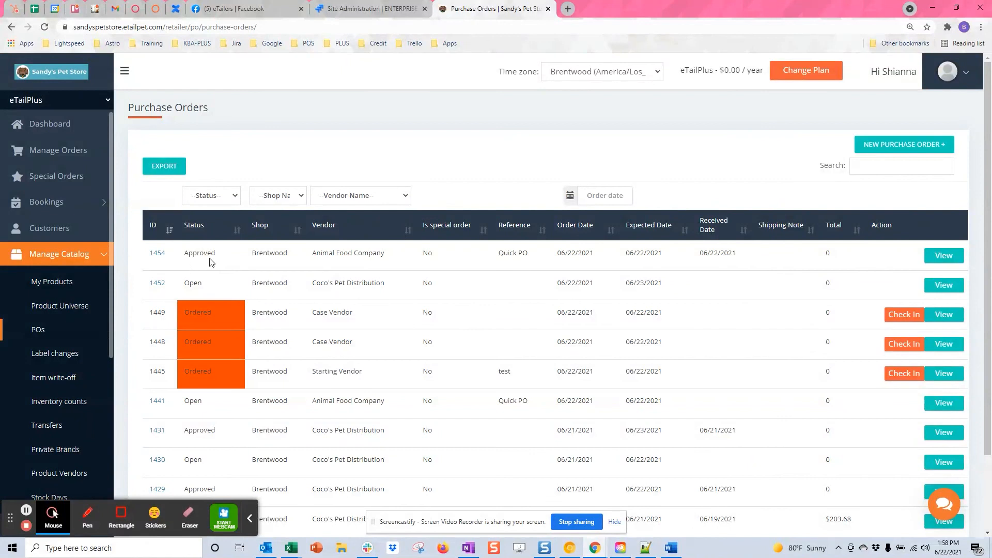
{"action": "left_click", "coordinate": [939, 258]}
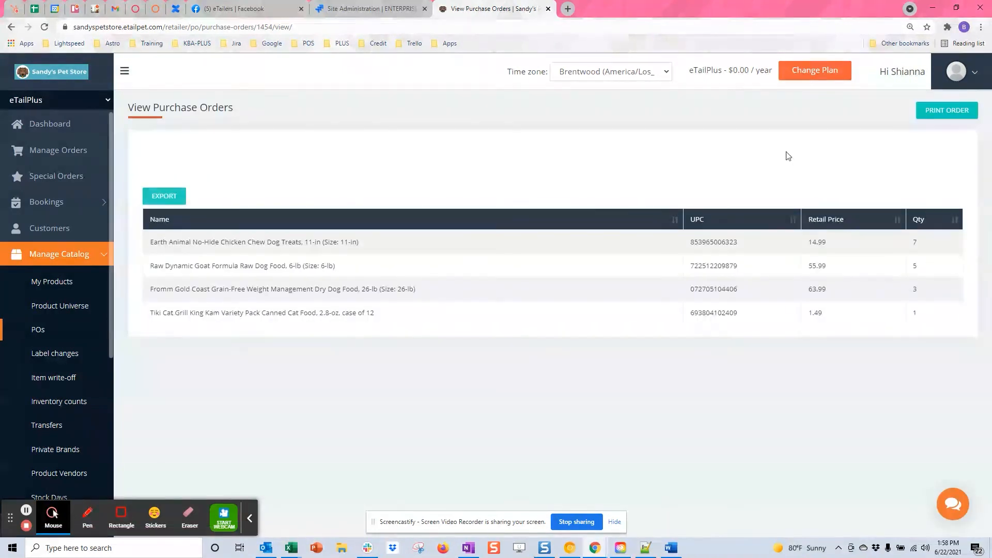
{"action": "left_click", "coordinate": [929, 115]}
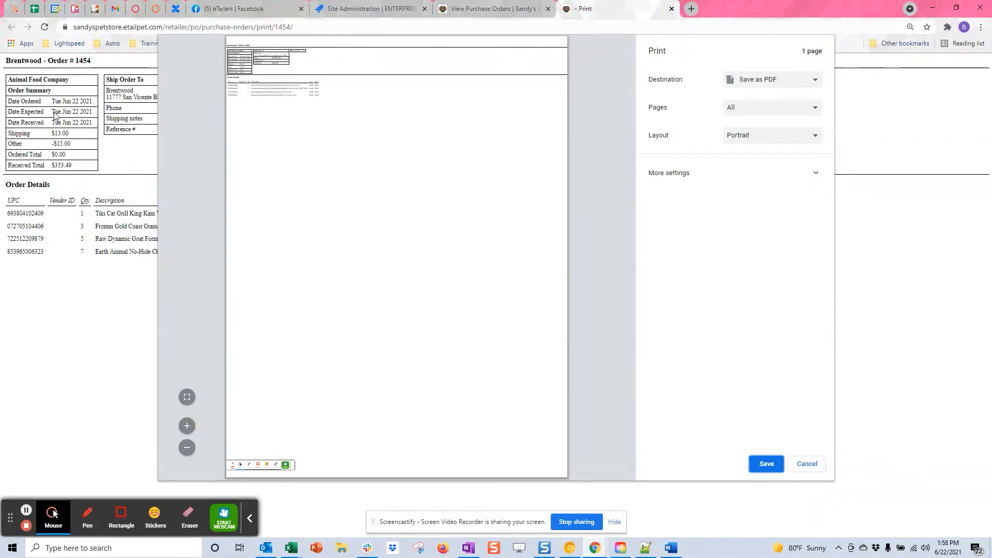
{"action": "left_click", "coordinate": [807, 464]}
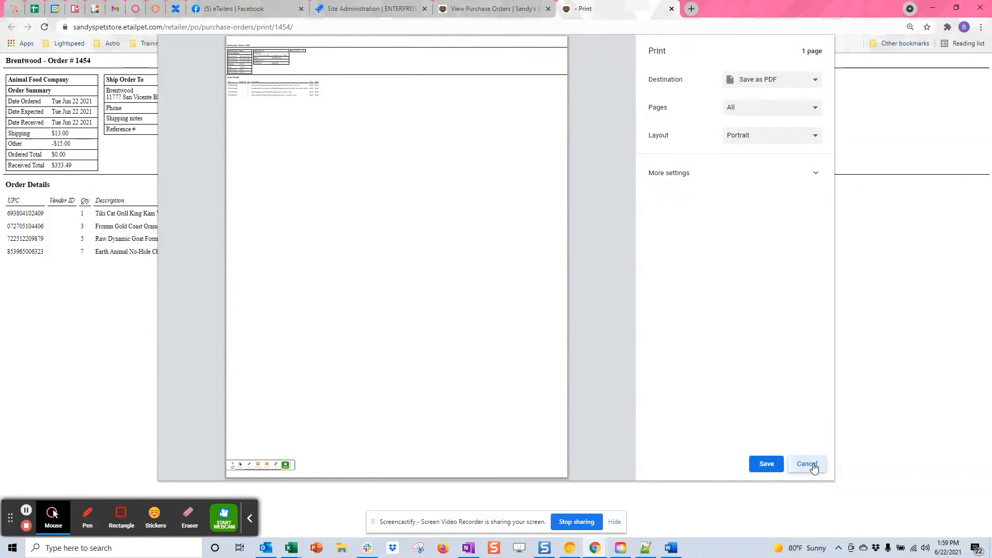
{"action": "left_click", "coordinate": [671, 8]}
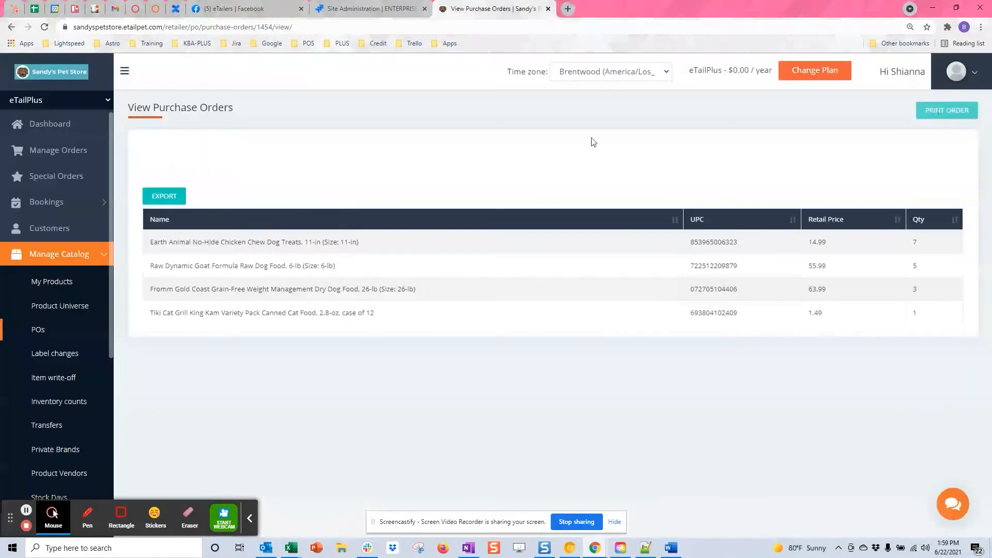